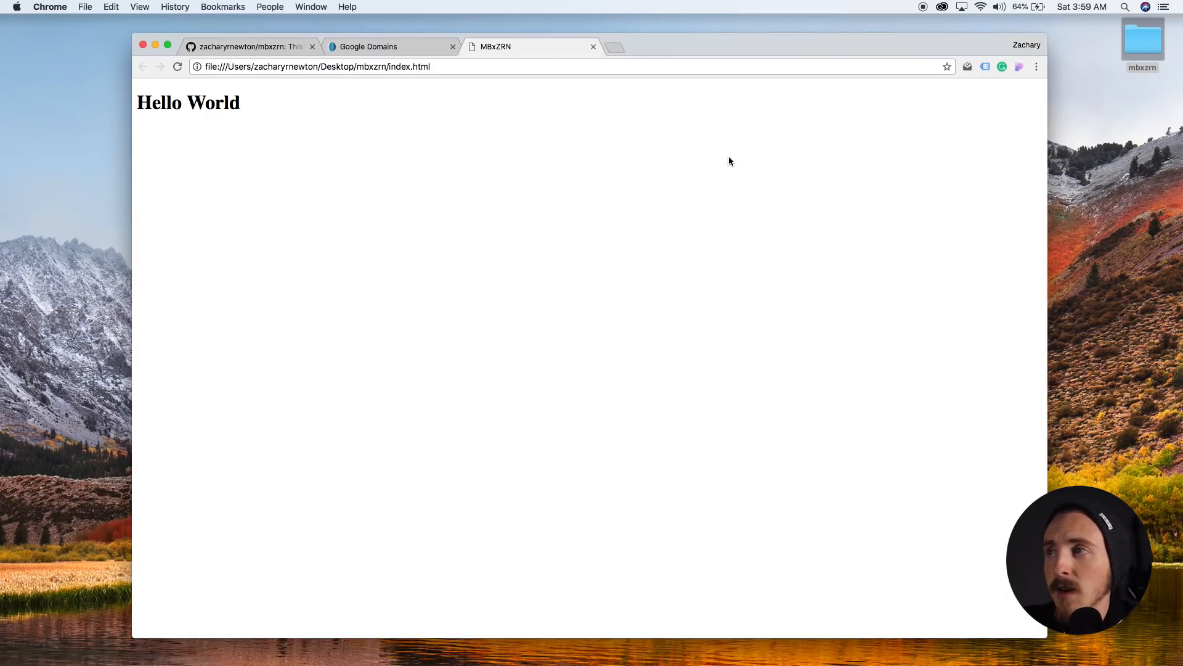
- Preview index.html inside the mbxzrn desktop folder, then return to the mbxzrn GitHub repository
click(1144, 45)
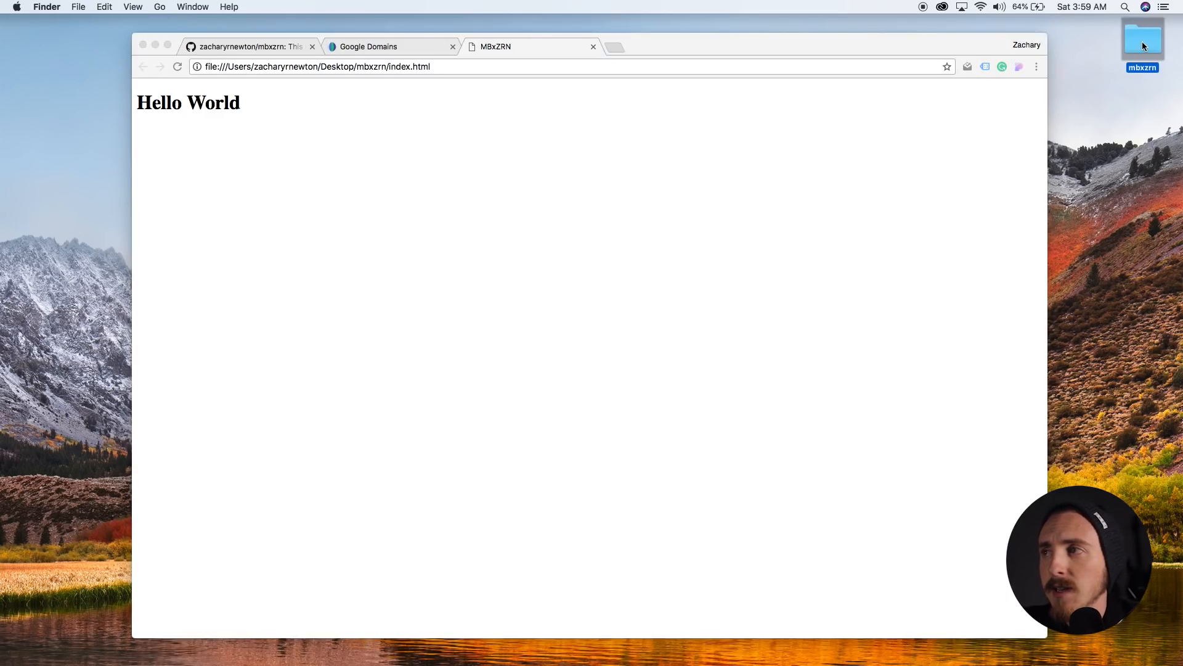
double_click(1143, 46)
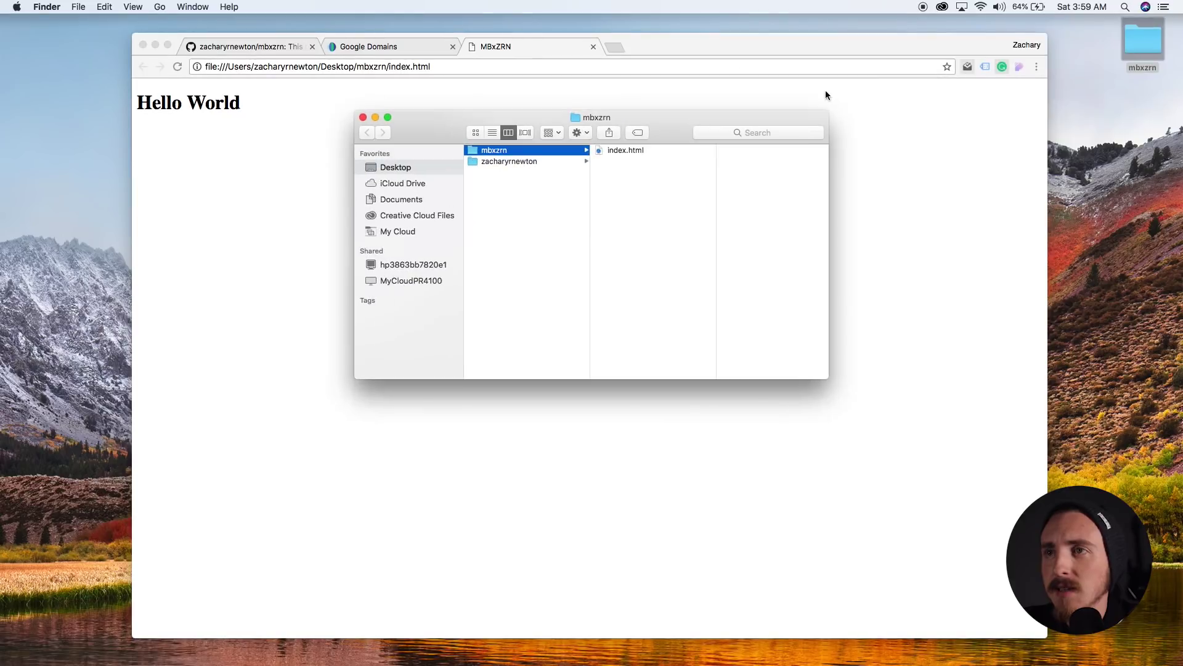
click(625, 150)
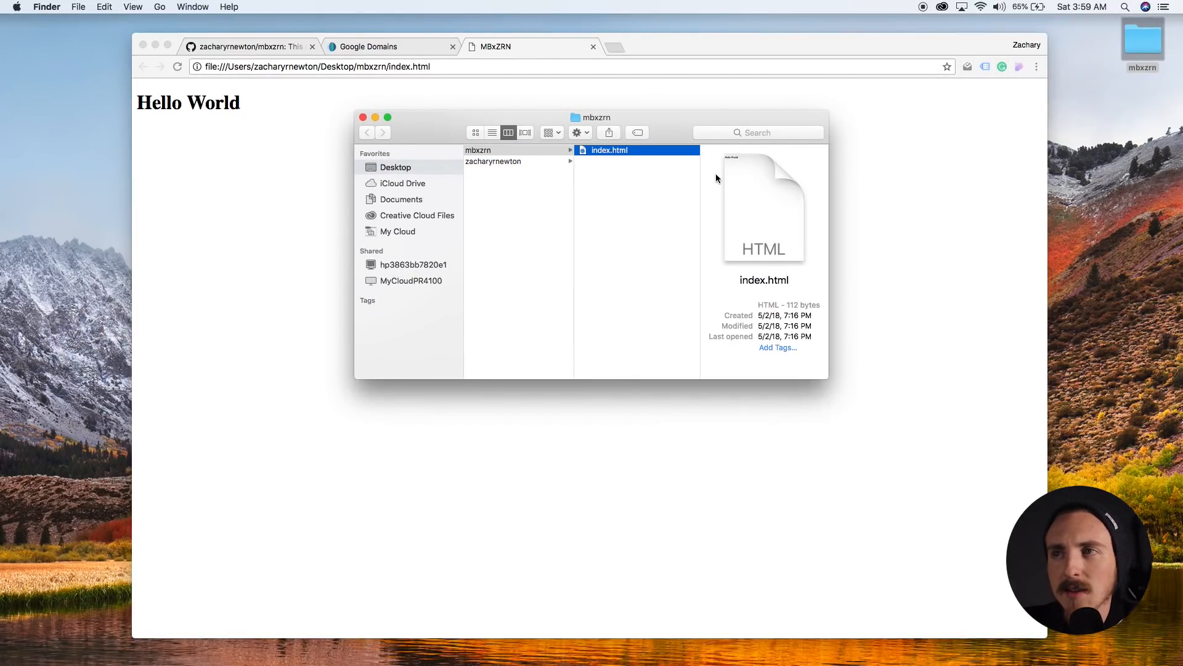
key(space)
key(space)
click(285, 195)
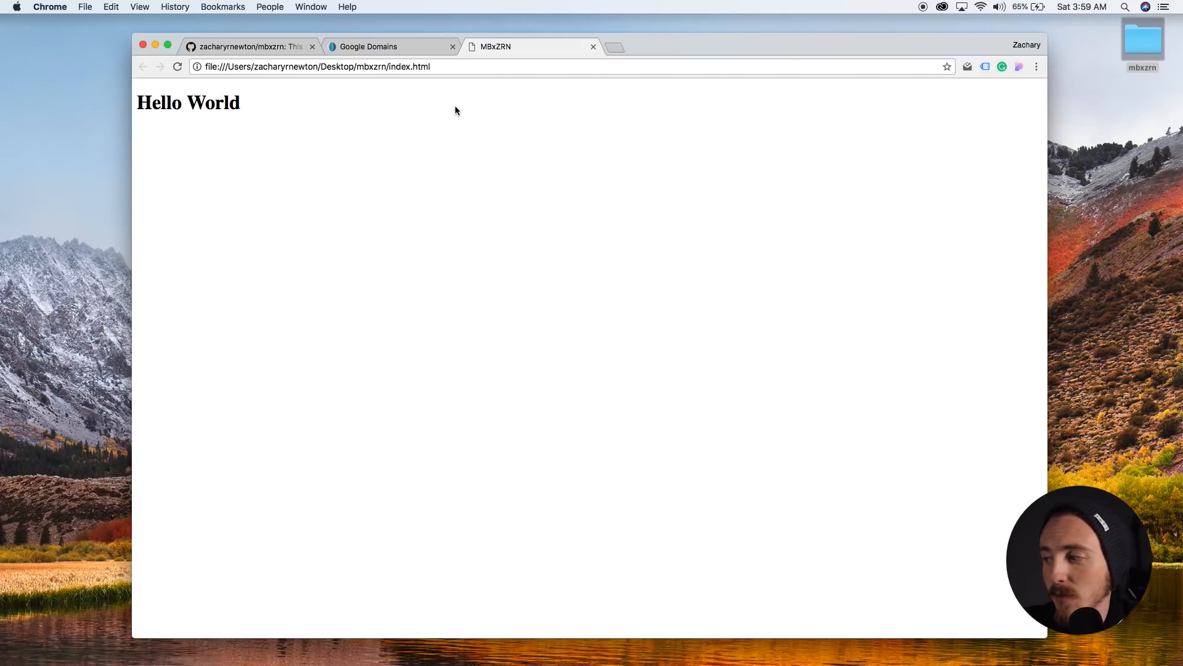
click(254, 49)
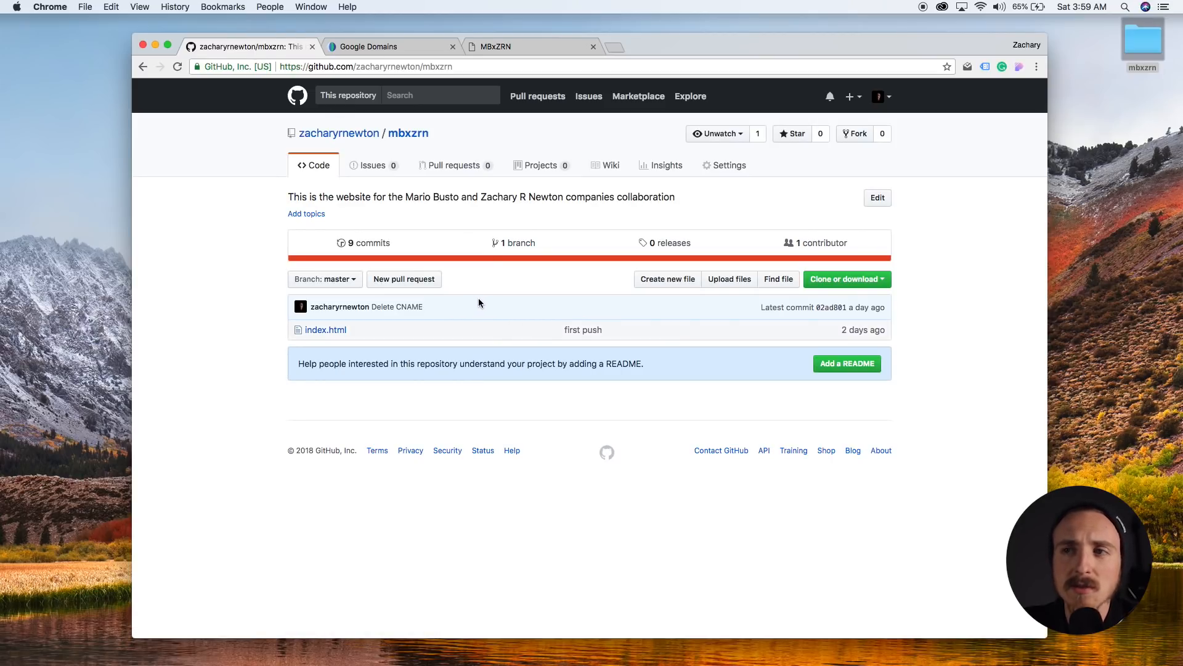
- Review mbxzrn.com's empty DNS custom resource records in Google Domains, then go back to the repository
click(379, 49)
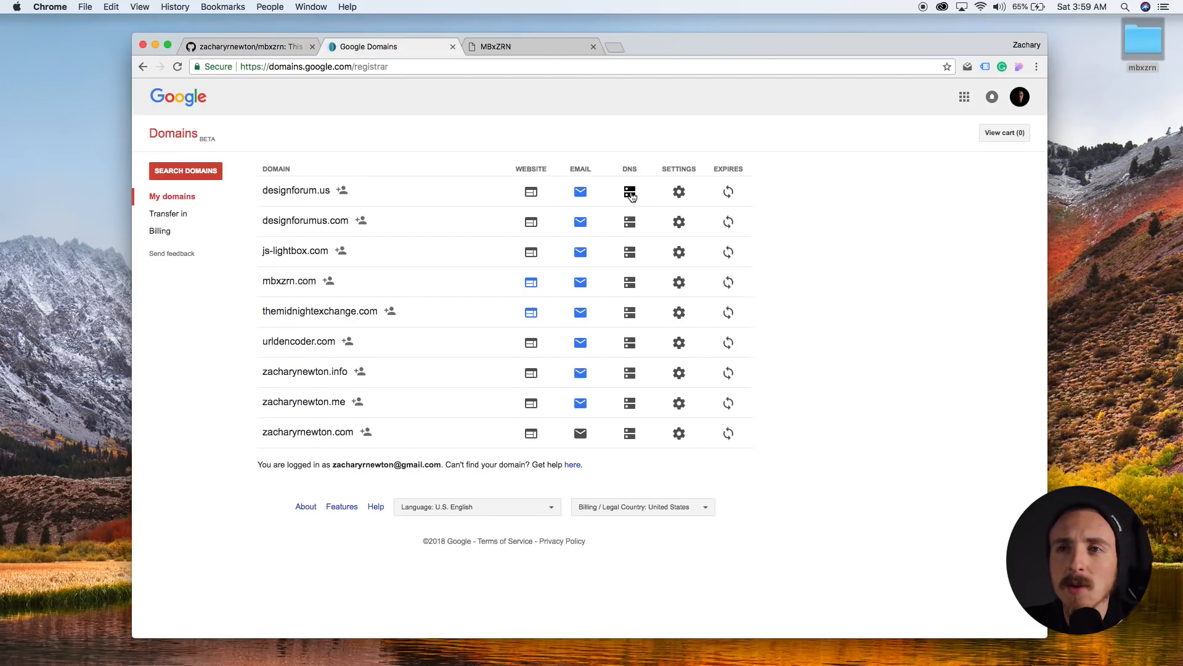
click(630, 282)
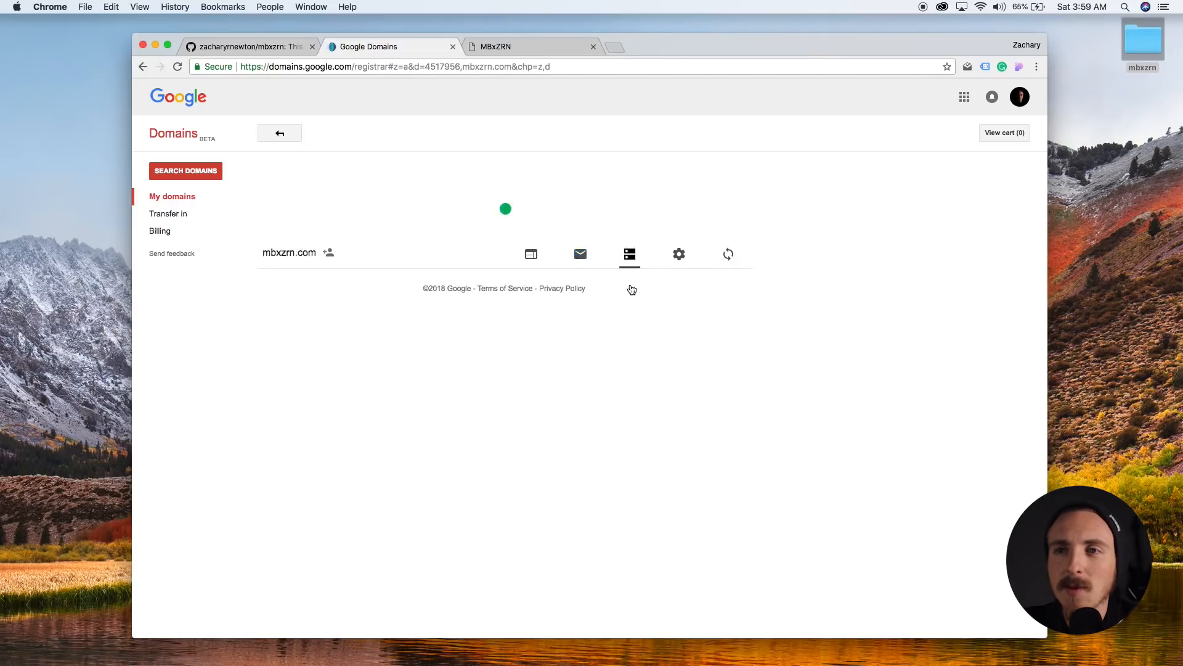
scroll(578, 370, down, 2)
scroll(578, 370, down, 4)
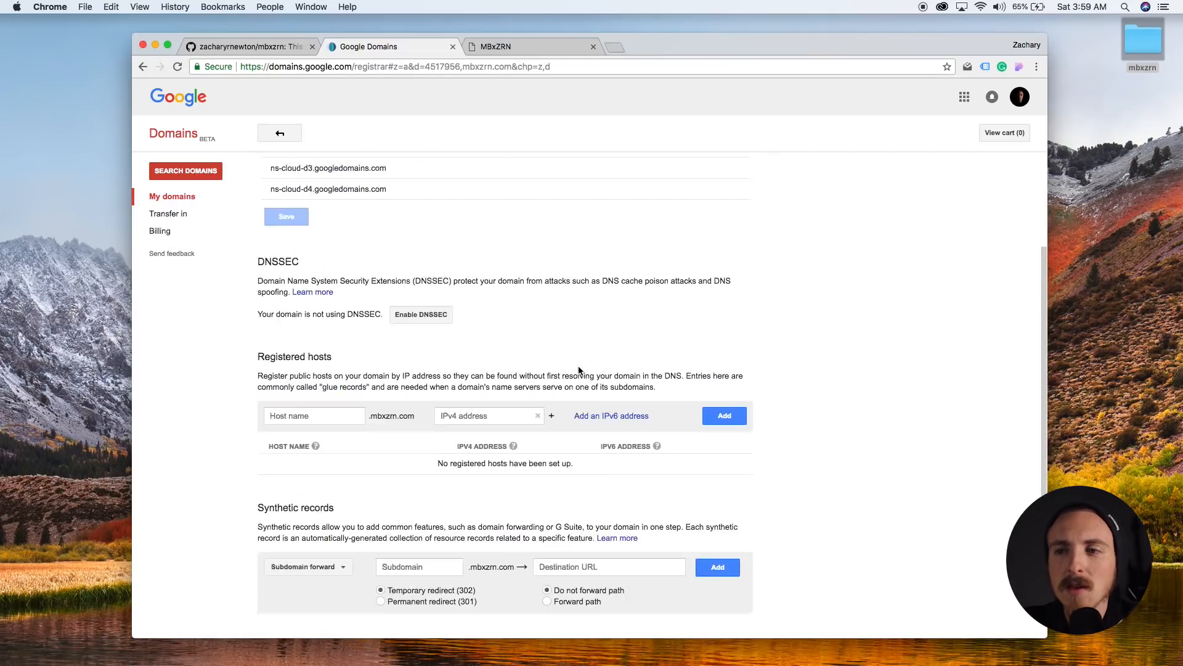
scroll(579, 370, down, 3)
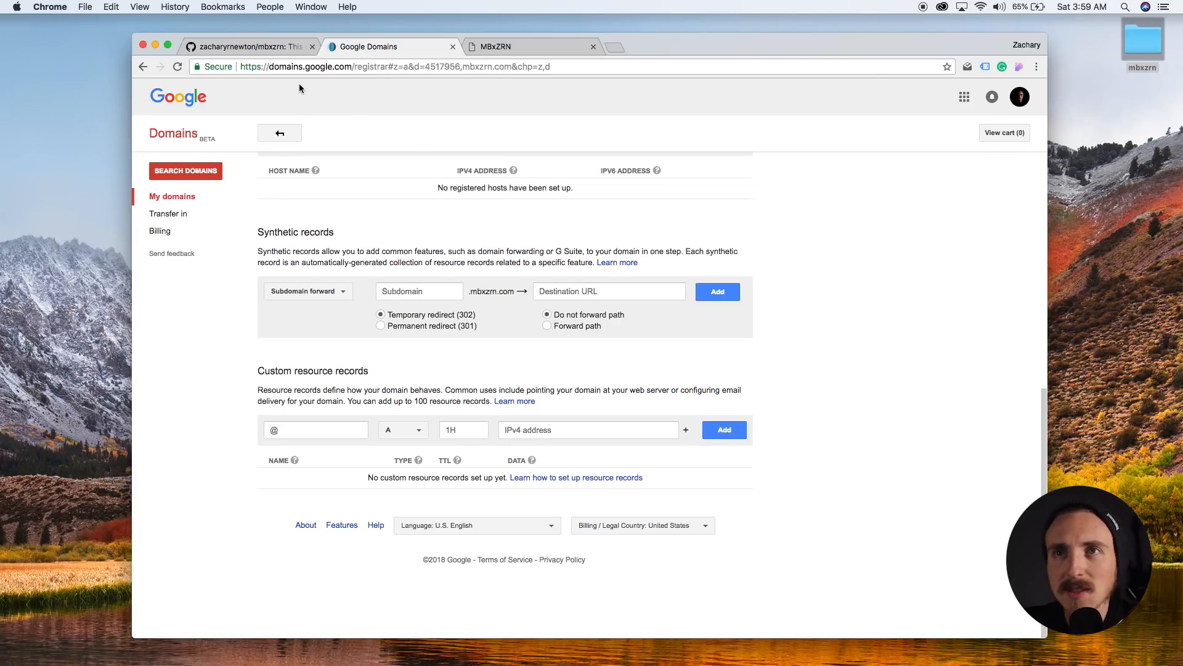
click(274, 48)
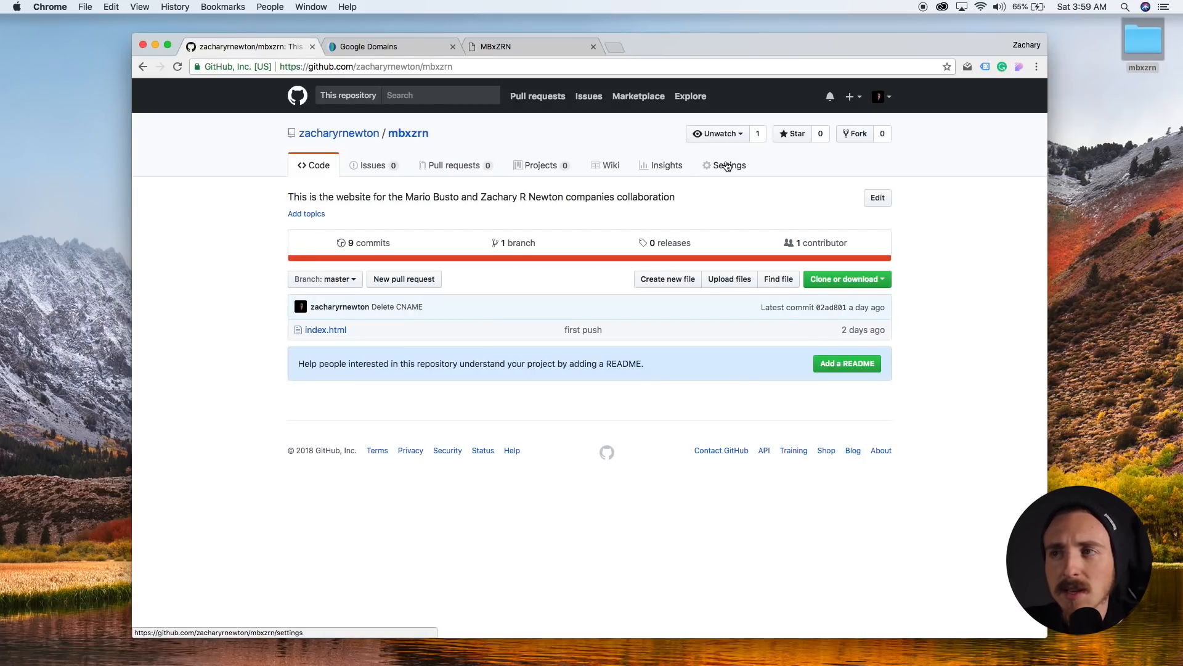
- Enable GitHub Pages in repository Settings with master branch as the source and save
click(728, 164)
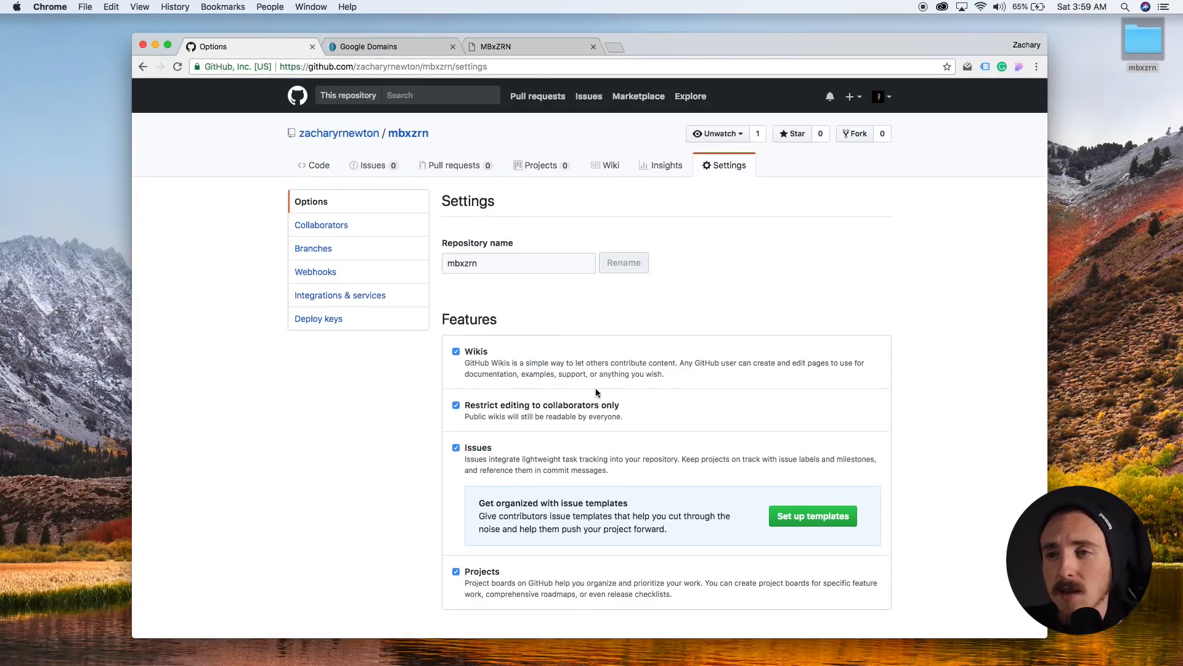
scroll(596, 392, down, 2)
scroll(596, 392, down, 5)
scroll(596, 392, down, 7)
scroll(596, 392, down, 2)
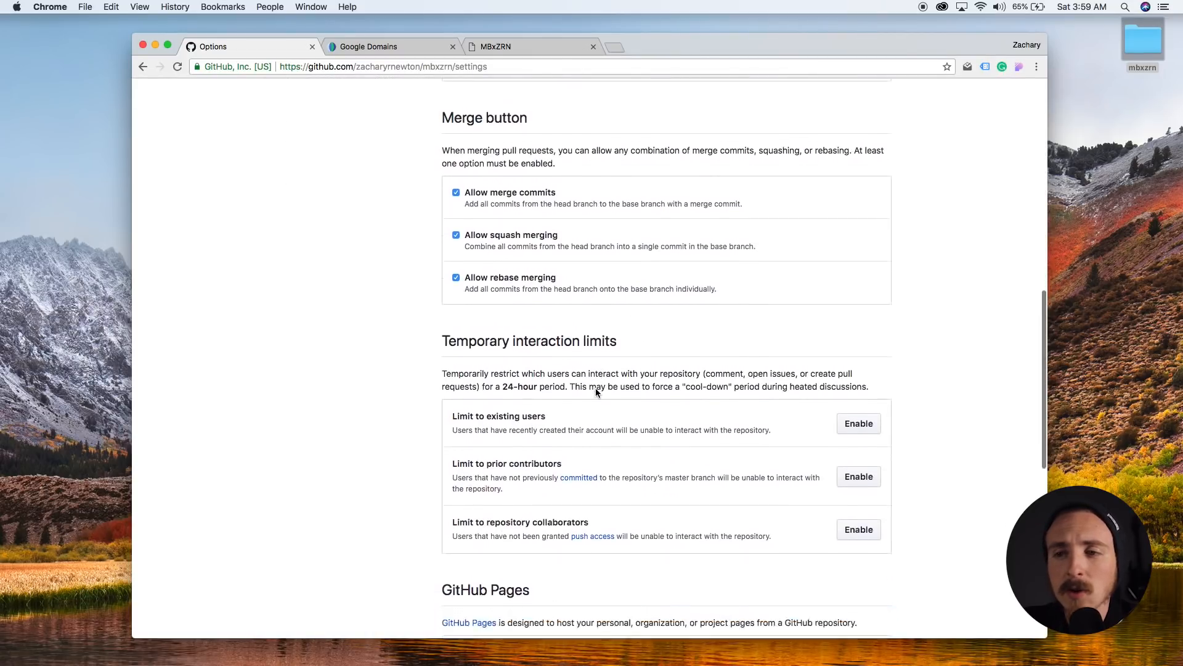
scroll(596, 392, down, 4)
scroll(595, 392, down, 2)
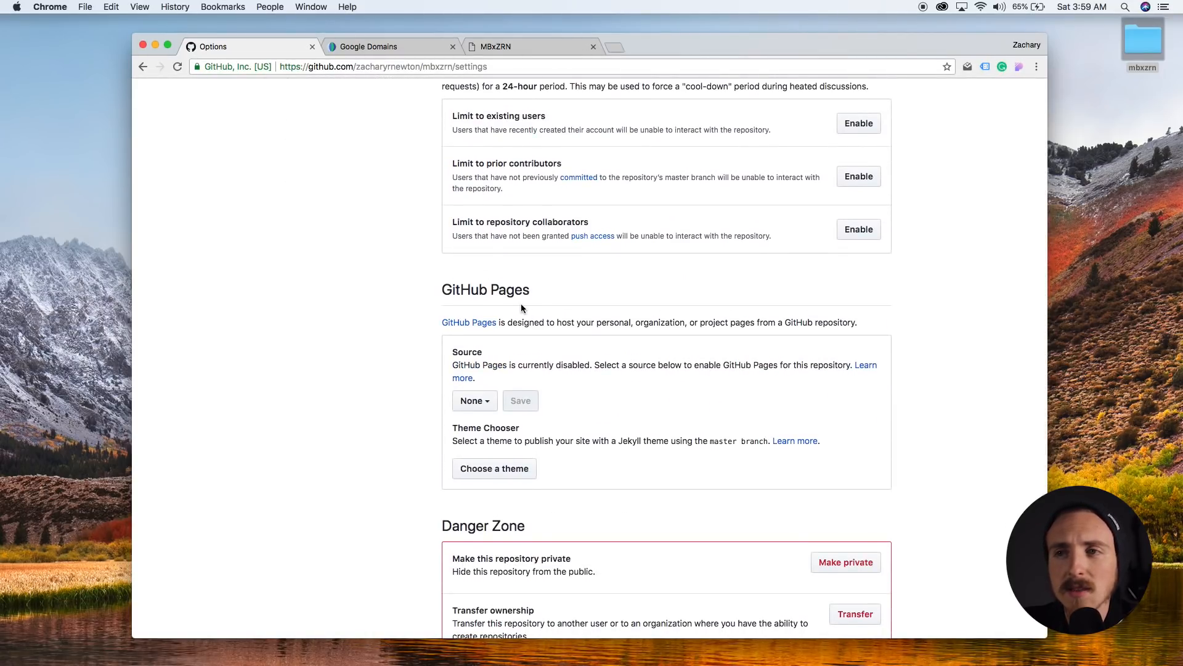
scroll(484, 395, down, 1)
scroll(487, 381, down, 1)
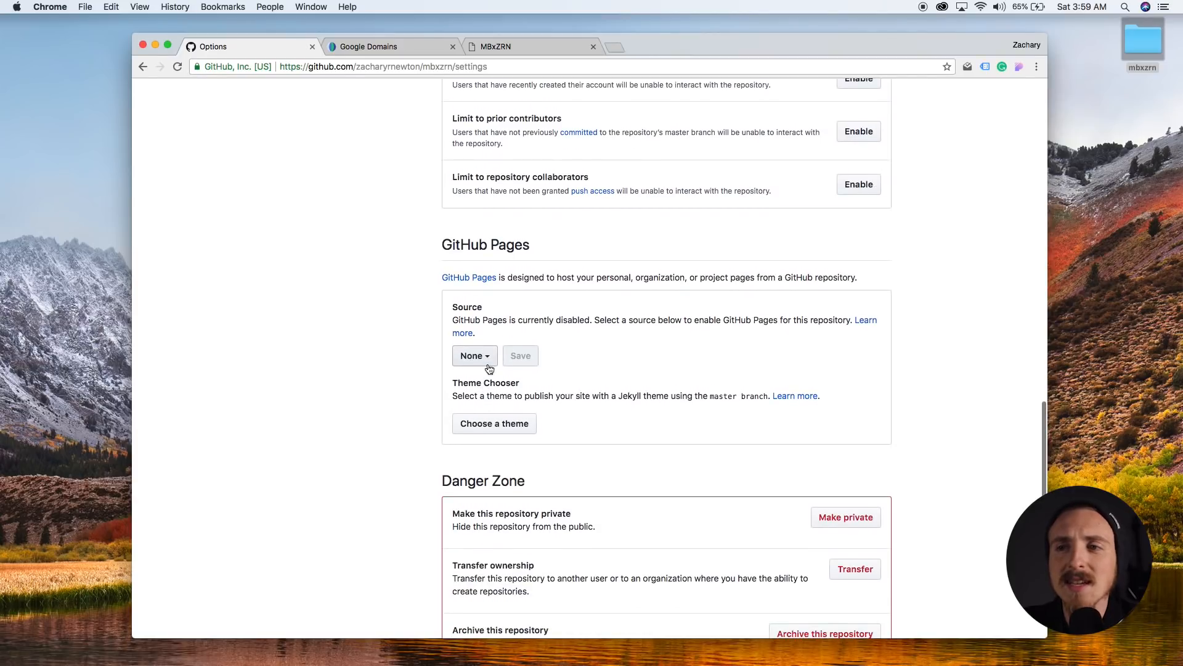
click(488, 366)
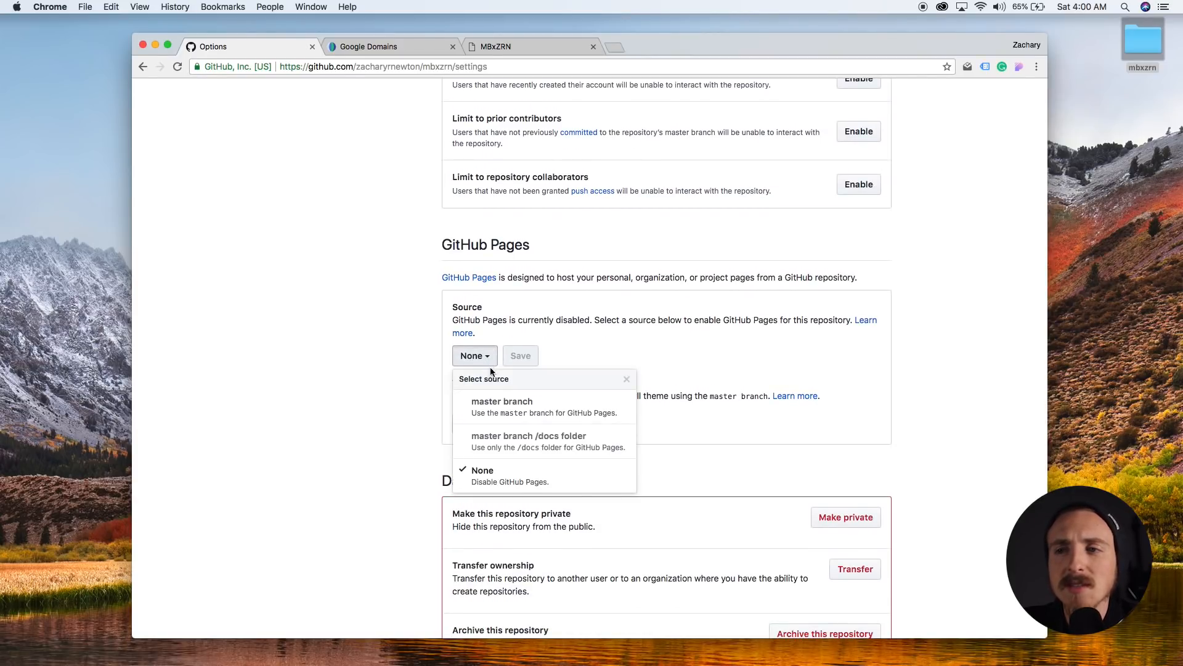
click(508, 413)
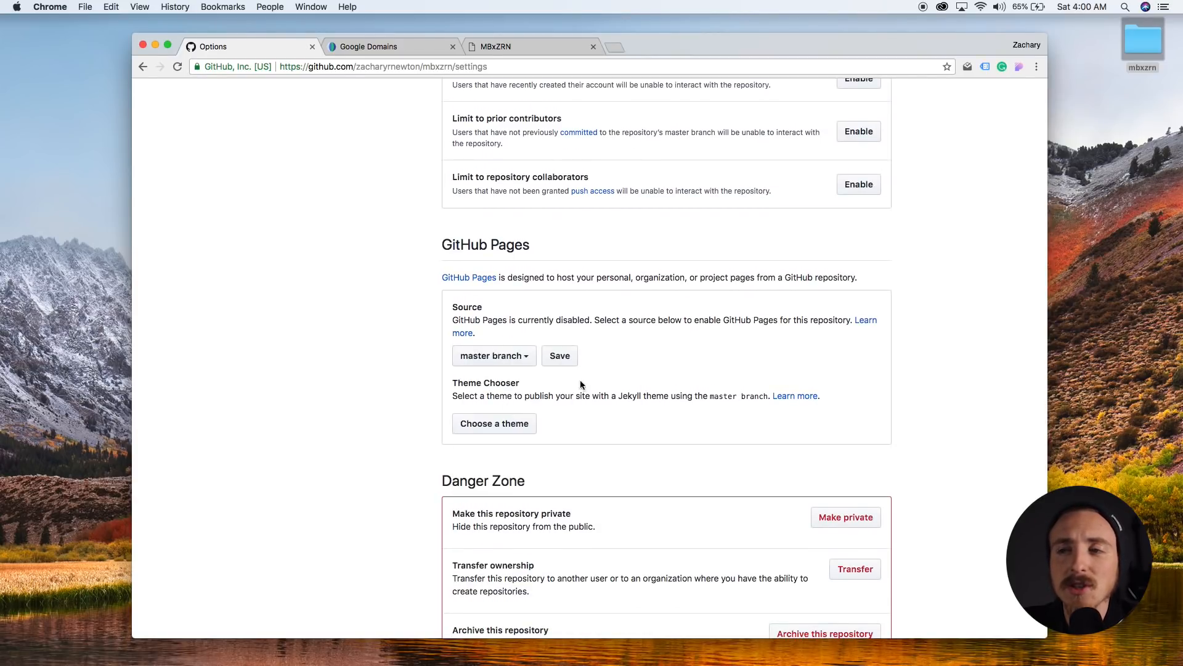
click(559, 358)
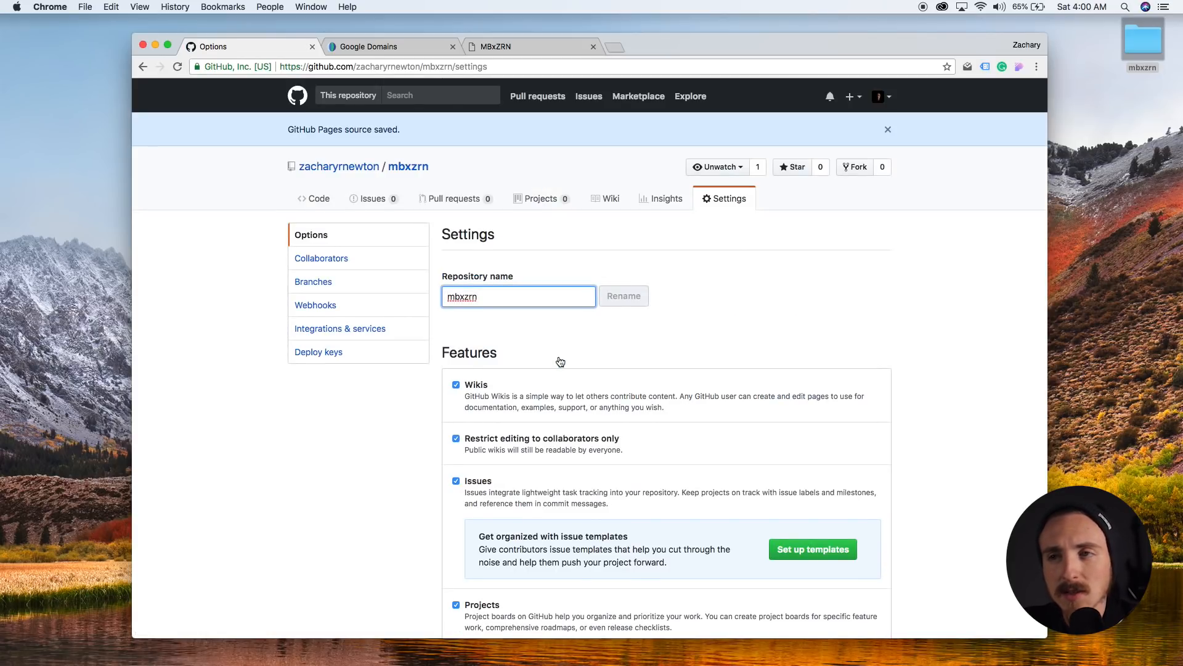
scroll(559, 362, down, 5)
scroll(560, 362, down, 6)
scroll(559, 362, down, 4)
scroll(560, 362, down, 2)
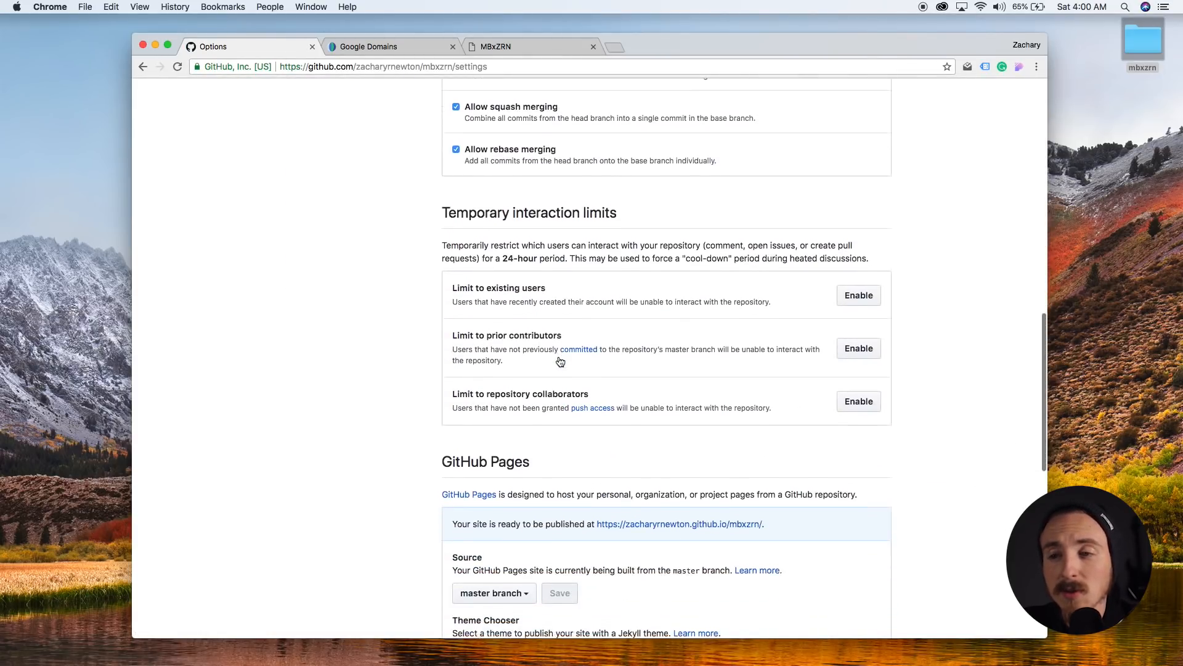
scroll(560, 361, down, 5)
scroll(559, 362, down, 2)
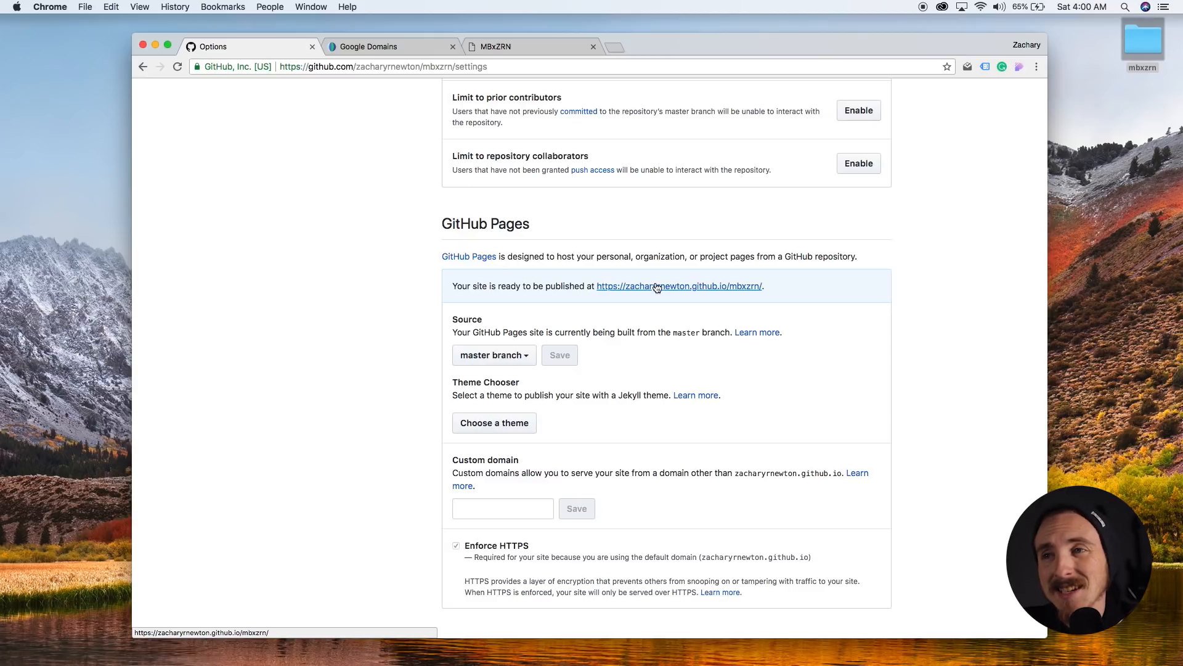
- Load zacharyrnewton.github.io/mbxzrn and reload it until the Hello World site goes live
super+click(657, 287)
click(420, 45)
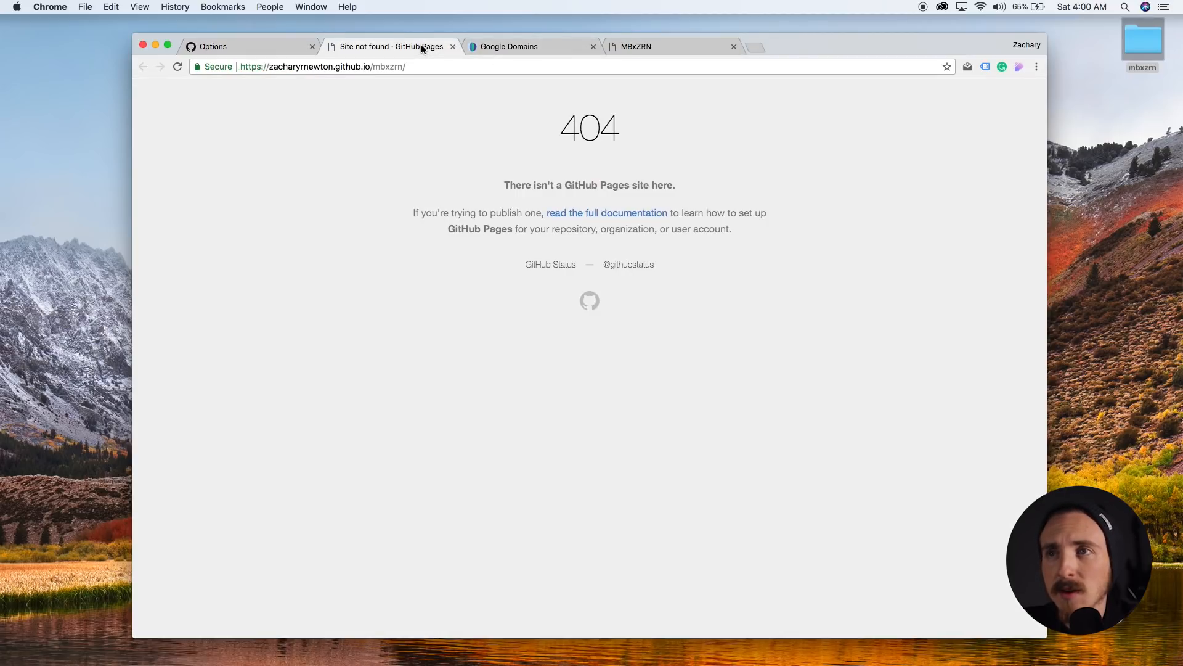
key(super+r)
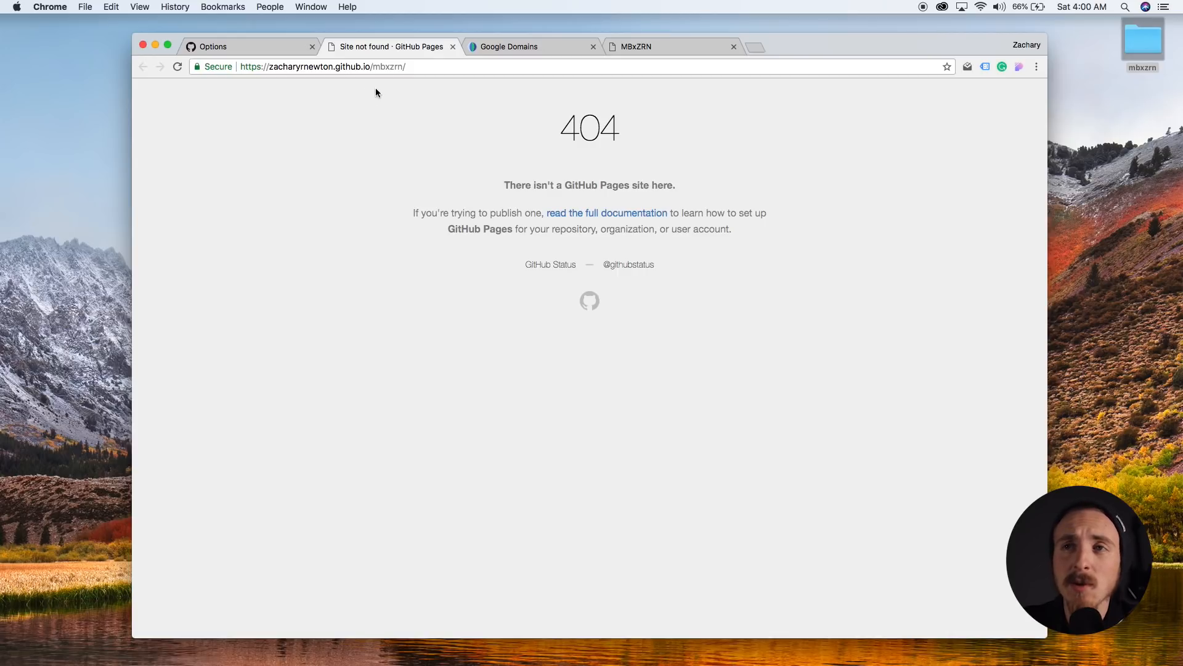
click(180, 66)
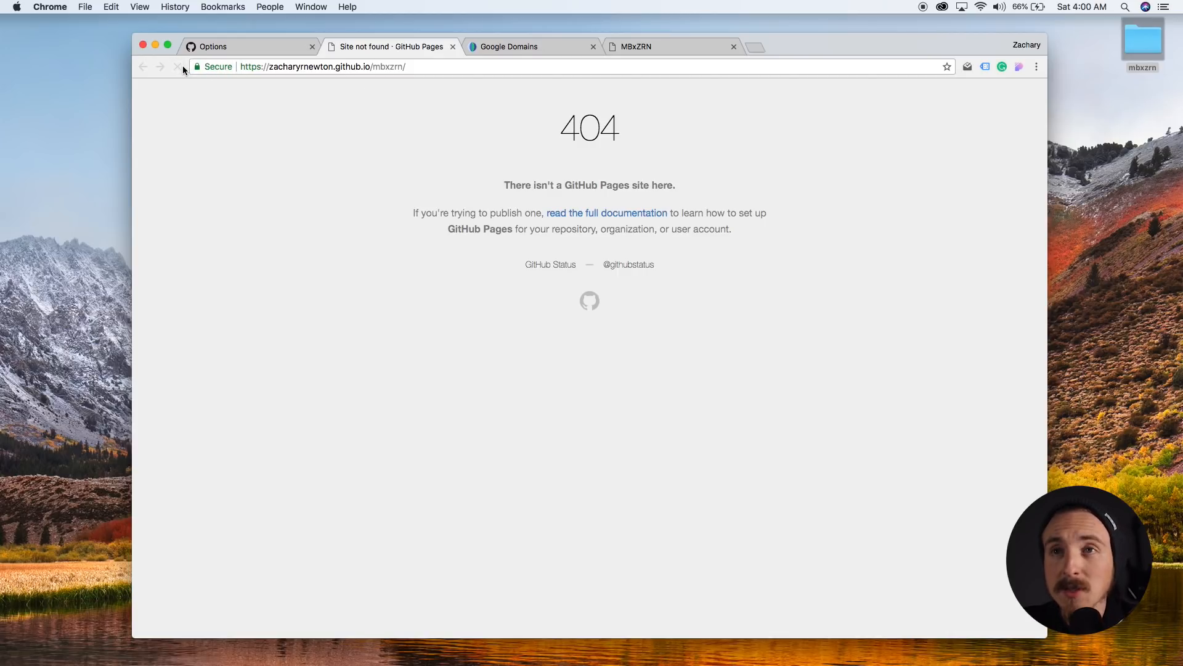
click(180, 65)
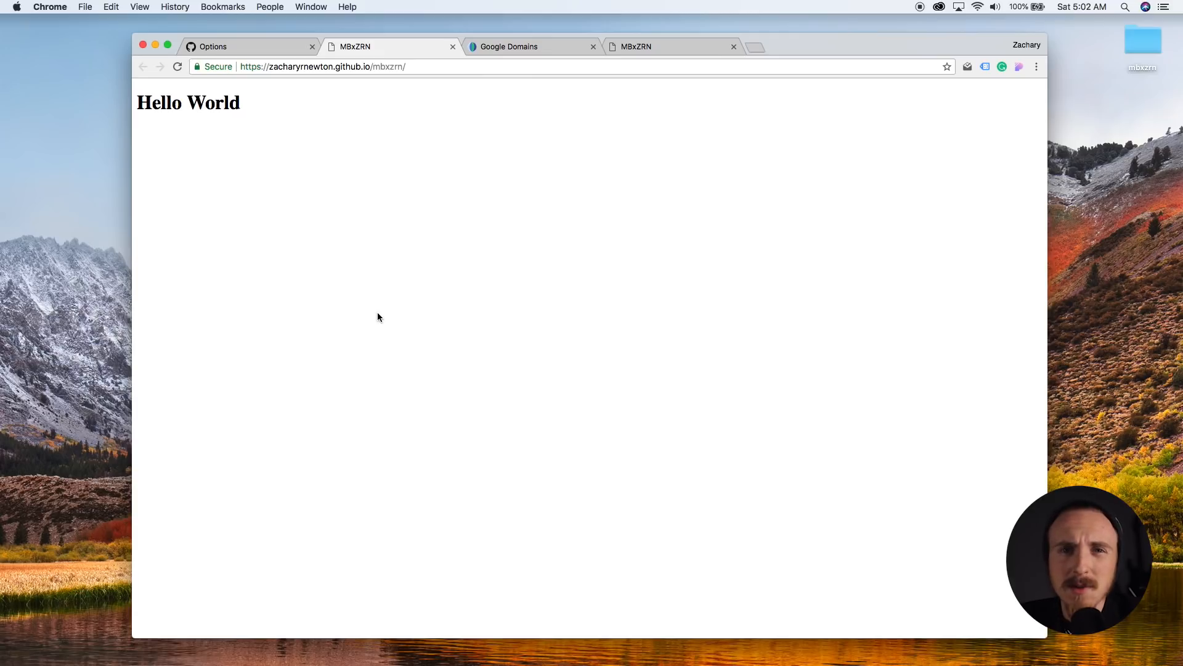
- Reopen the published Hello World site from Pages settings, then close the duplicate MBxZRN copies
click(267, 47)
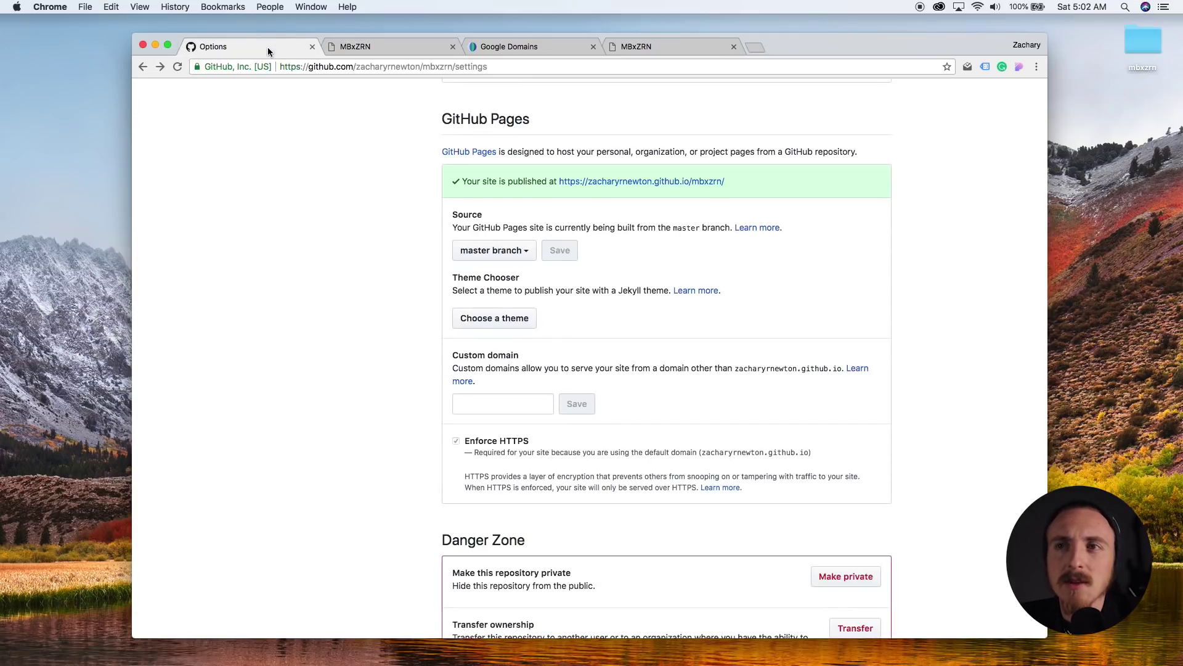
super+click(608, 184)
click(530, 48)
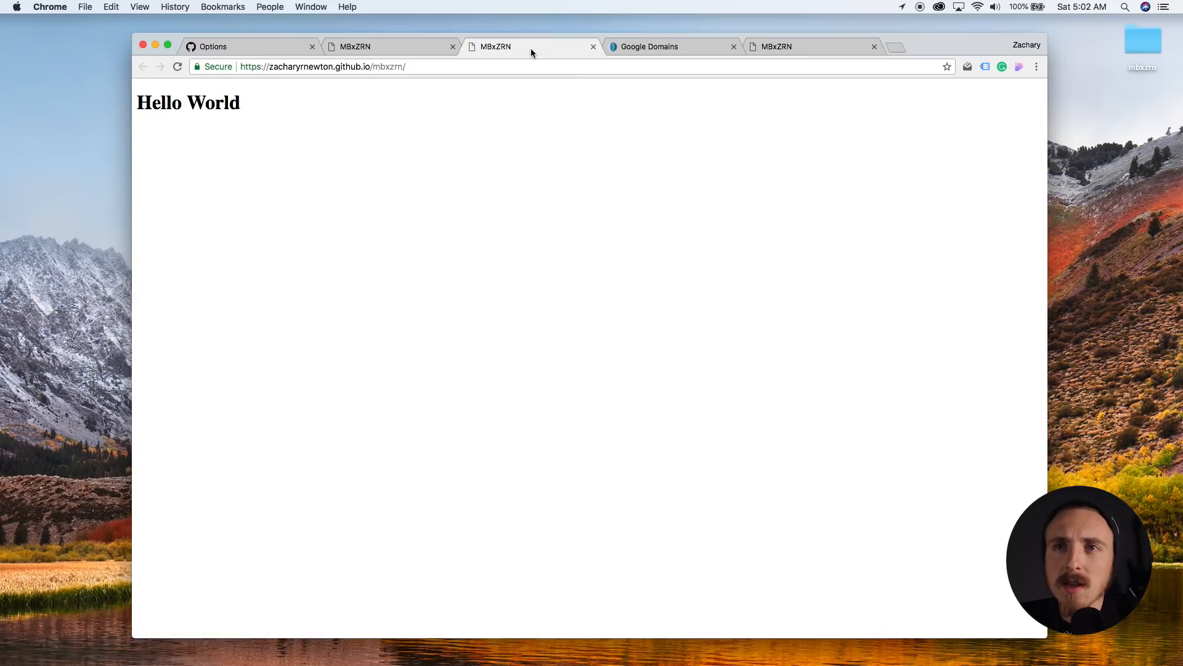
key(super+r)
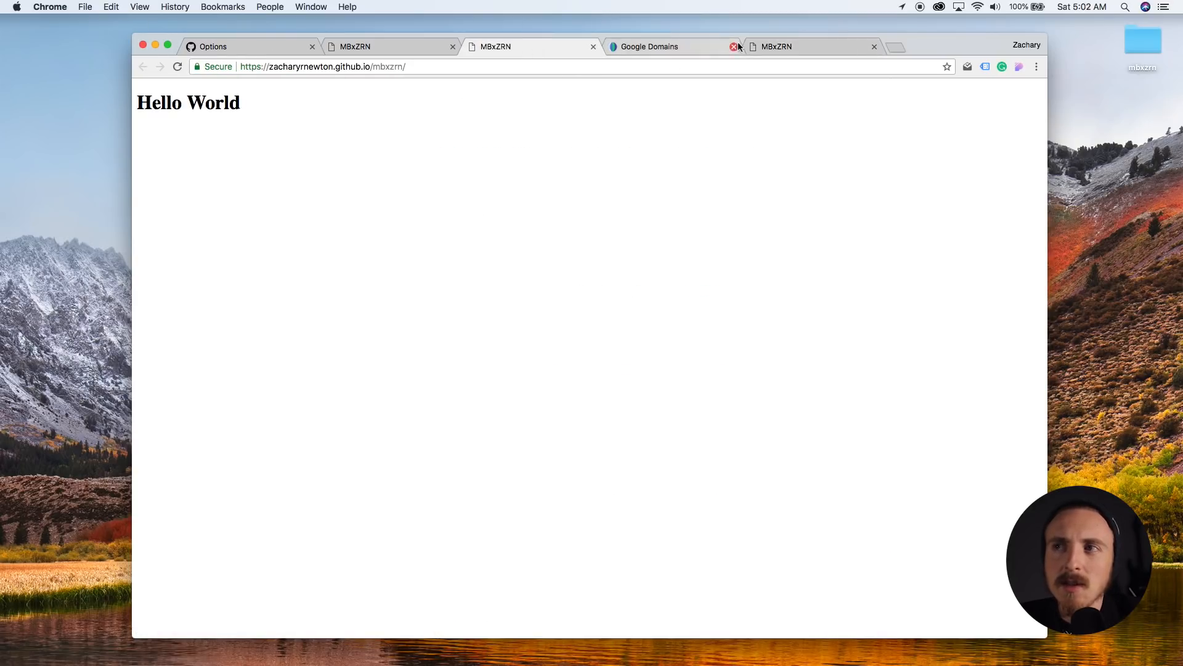
click(762, 48)
key(super+w)
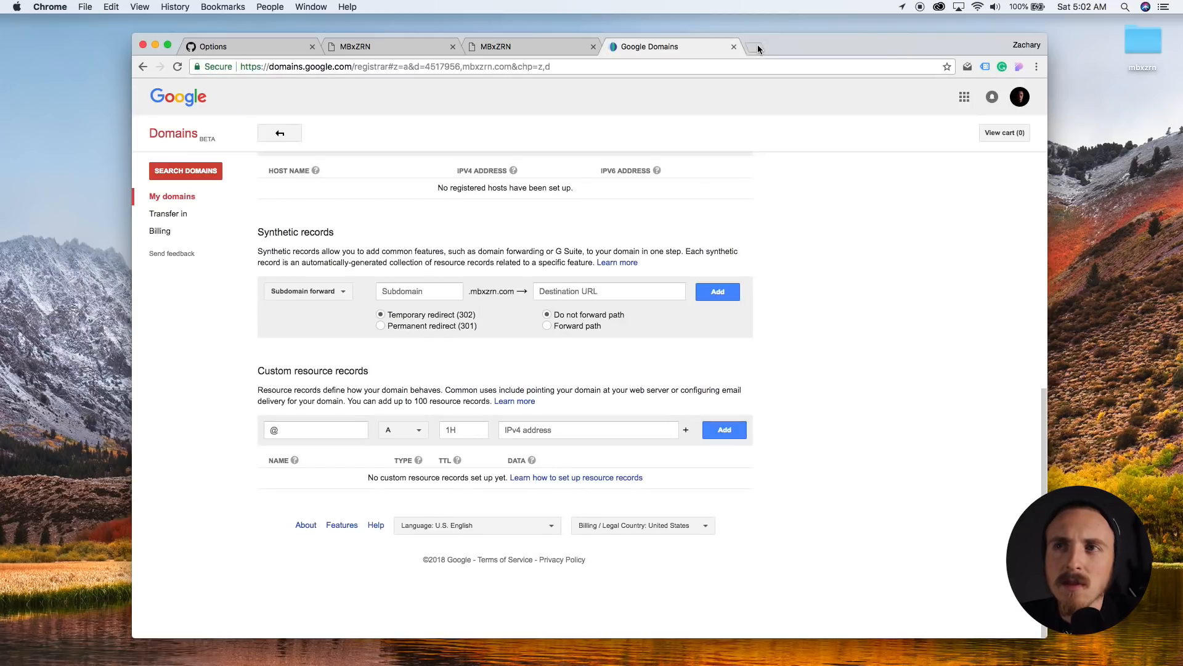
click(592, 46)
click(398, 49)
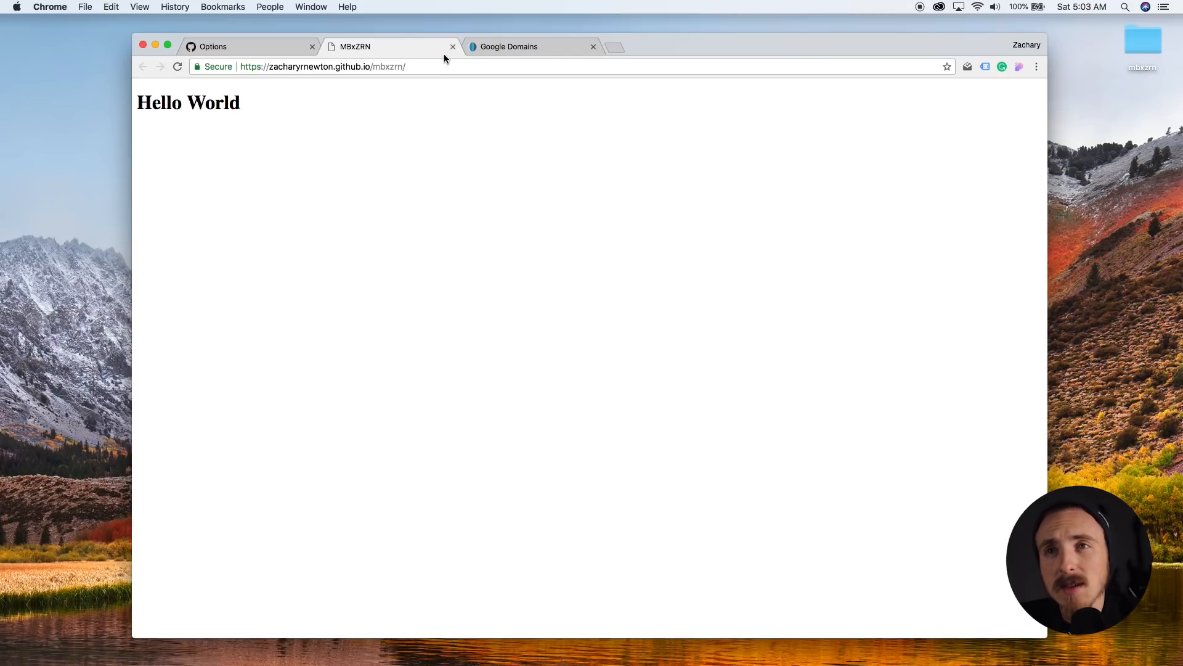
- Save mbxzrn.com as the GitHub Pages custom domain
click(277, 45)
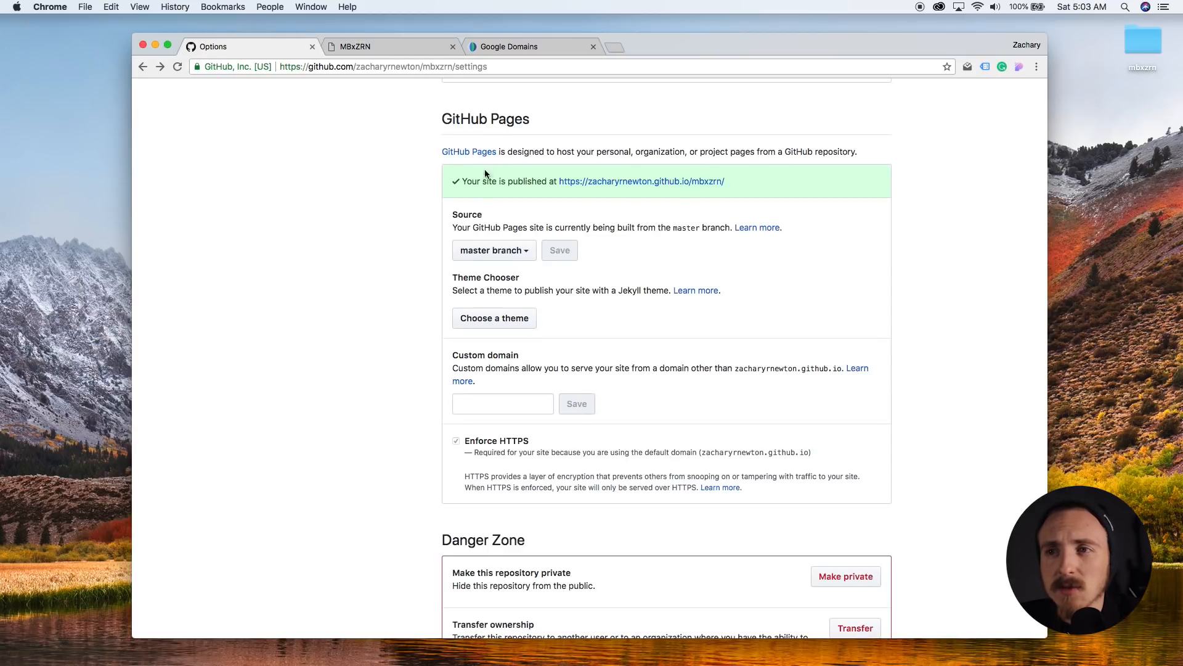
click(502, 405)
text(mbxzrn.com)
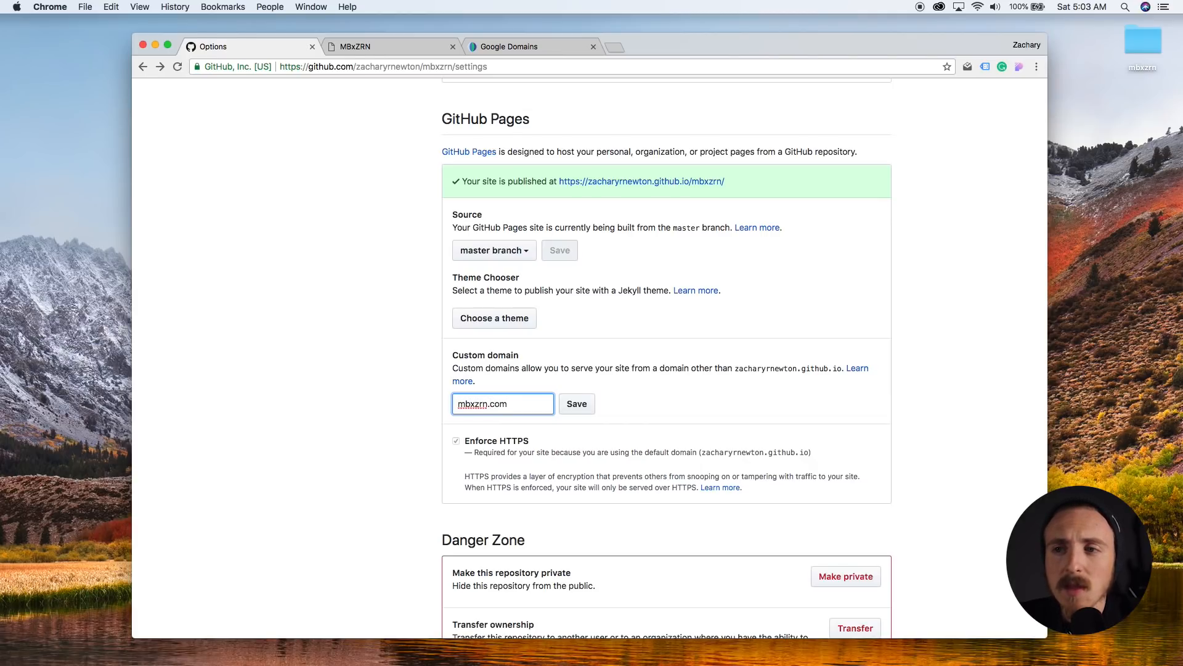
click(583, 406)
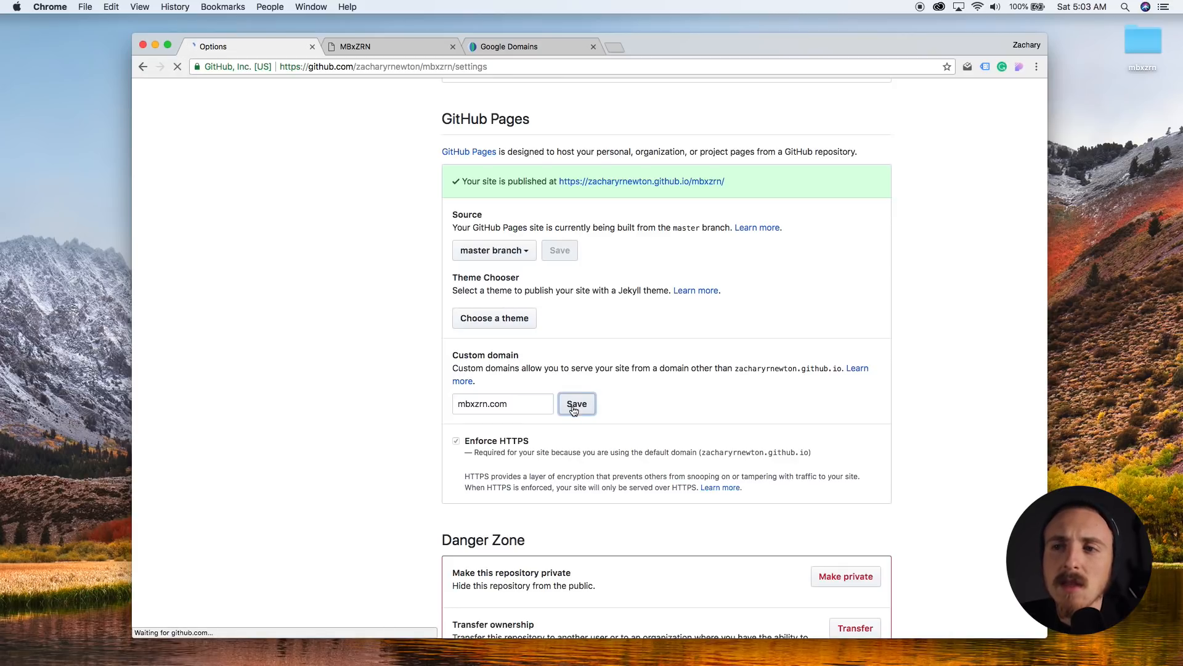
scroll(510, 378, down, 2)
scroll(510, 378, down, 3)
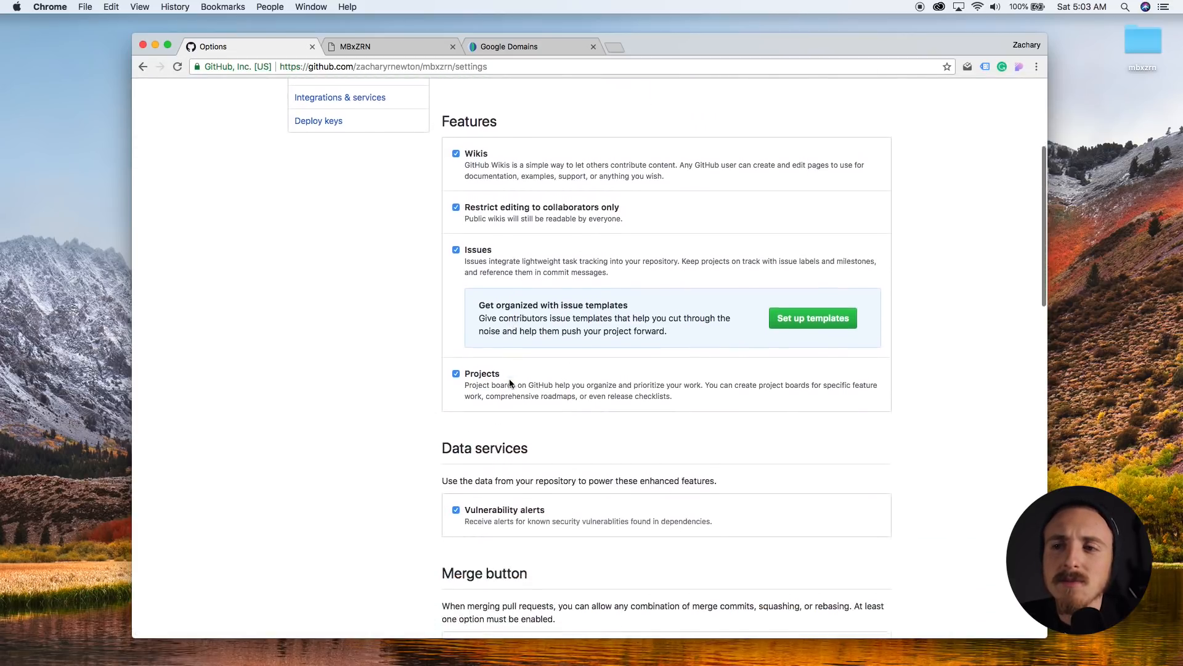
scroll(509, 380, down, 5)
scroll(508, 380, down, 2)
scroll(508, 379, down, 2)
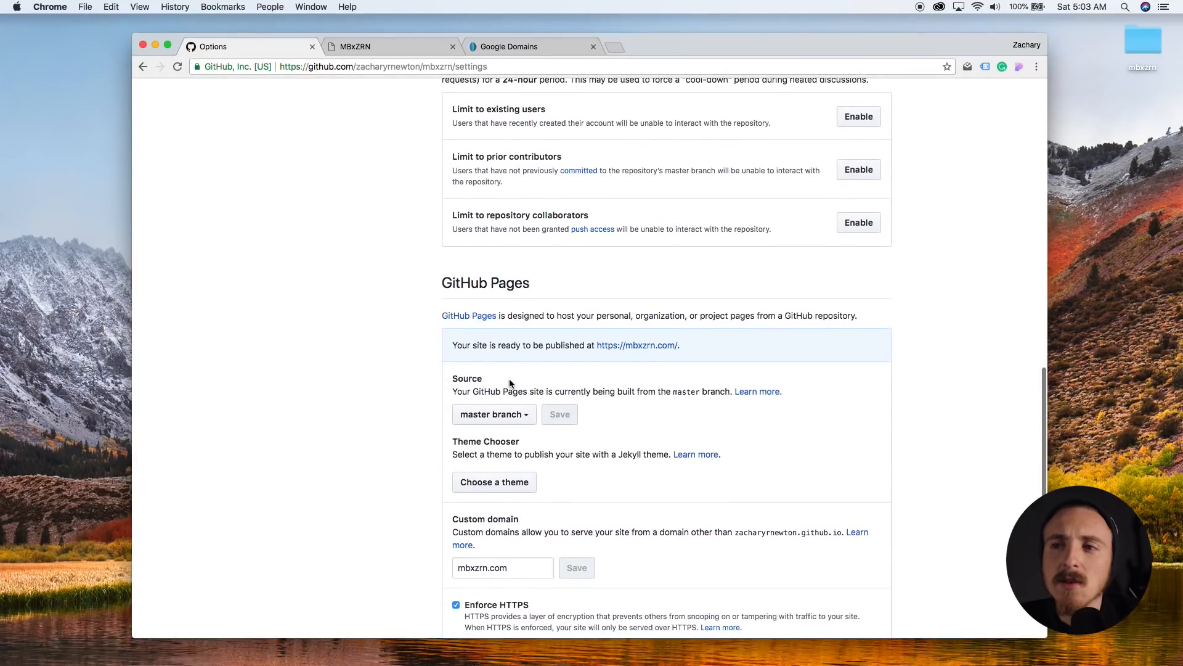
scroll(510, 383, down, 1)
scroll(510, 383, down, 1)
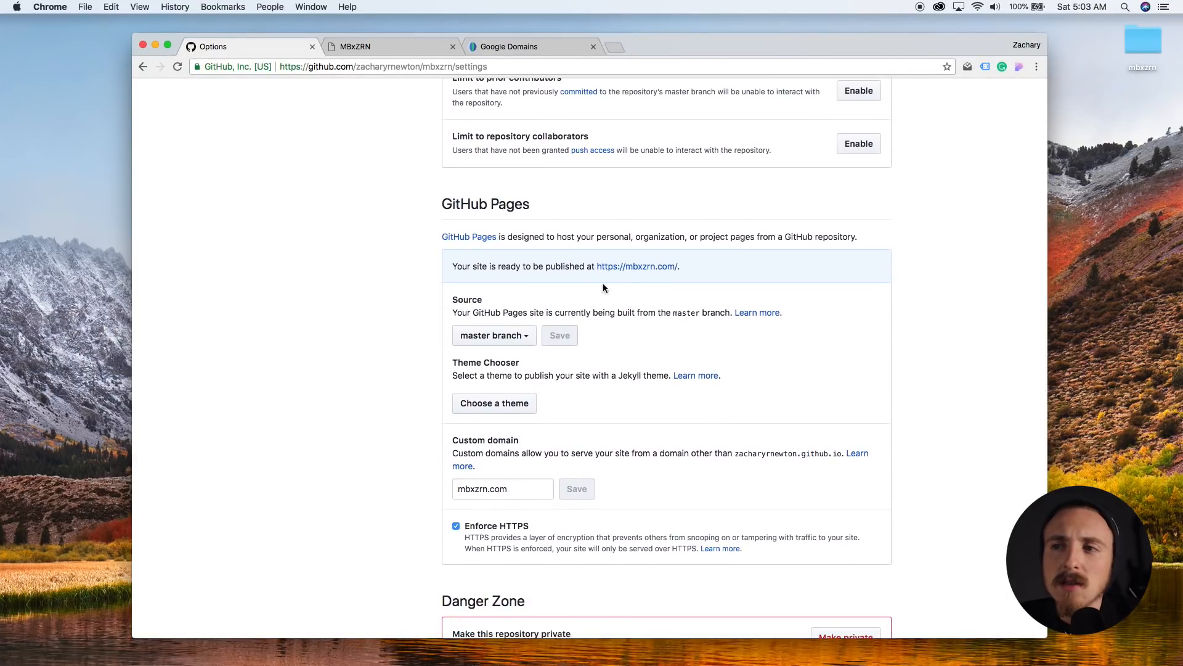
super+click(644, 270)
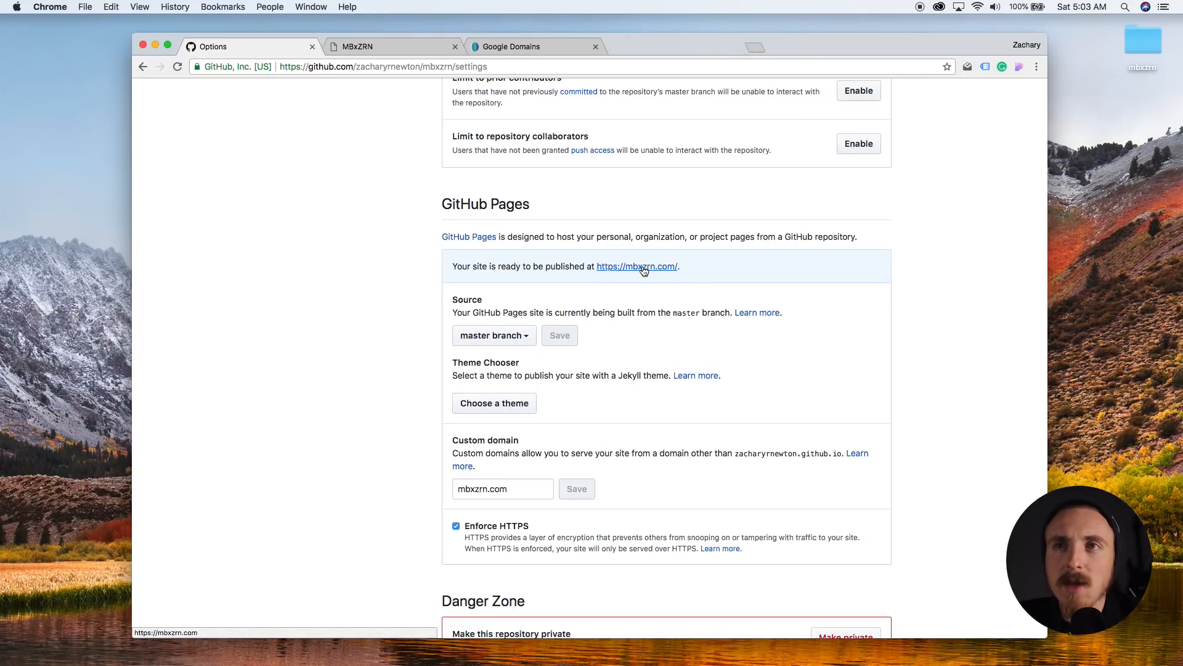
click(388, 48)
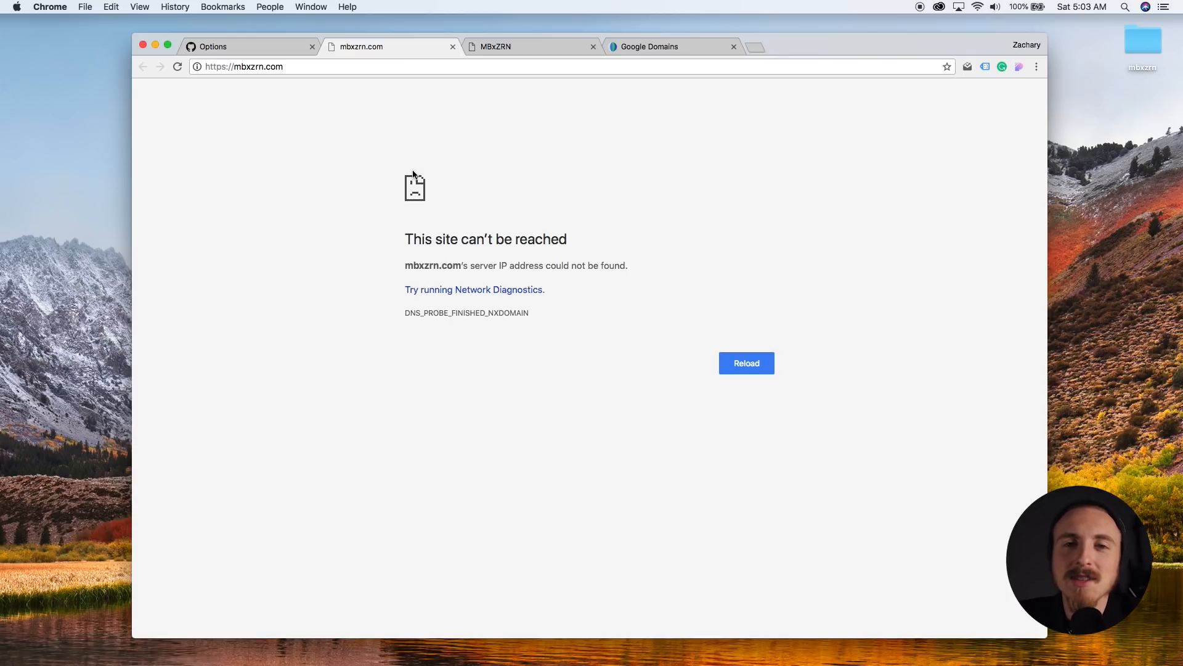
click(645, 49)
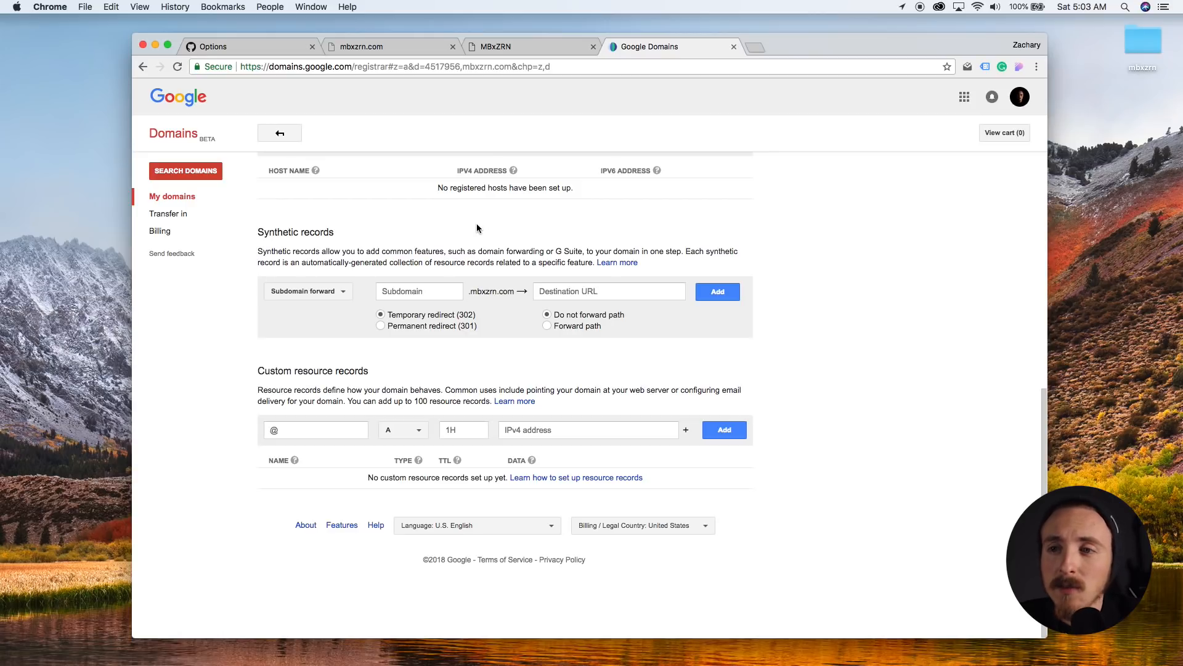
scroll(486, 224, up, 3)
scroll(477, 228, up, 5)
scroll(477, 229, up, 2)
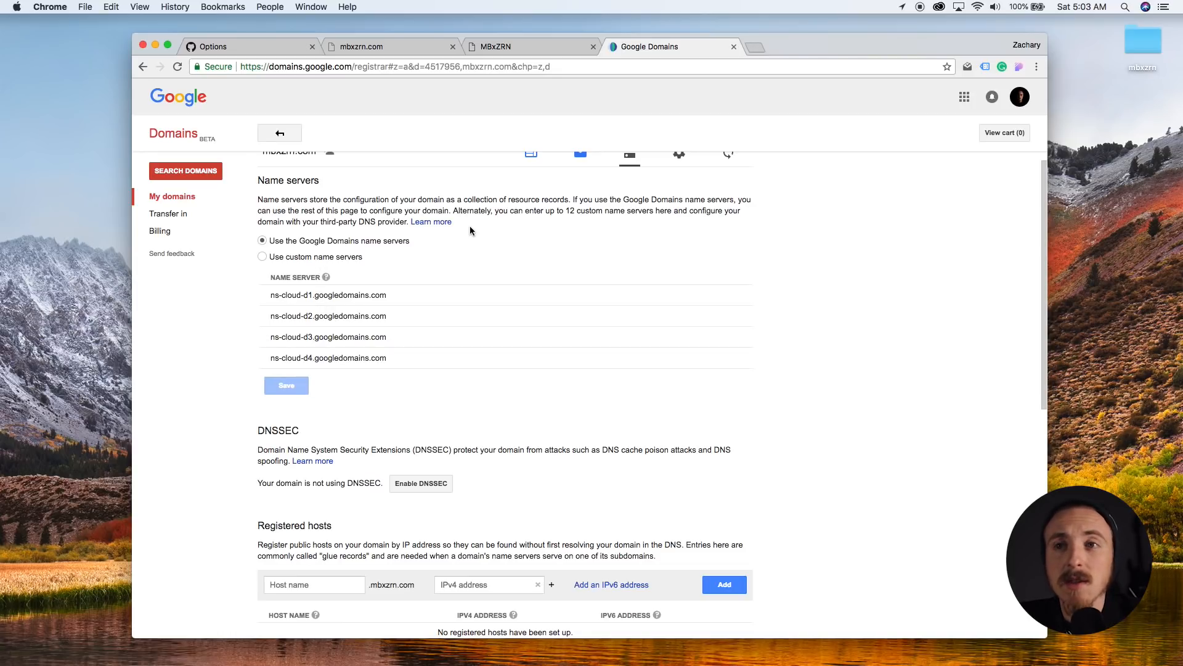
scroll(419, 286, down, 3)
scroll(419, 285, down, 3)
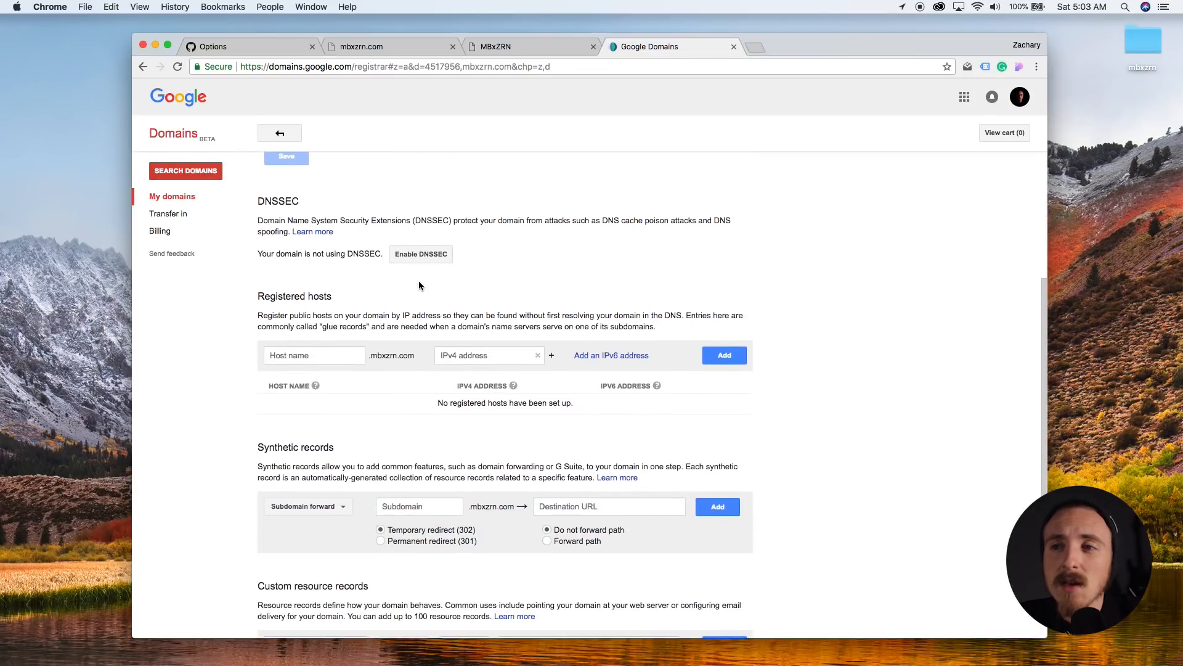
scroll(419, 285, down, 3)
scroll(418, 285, down, 2)
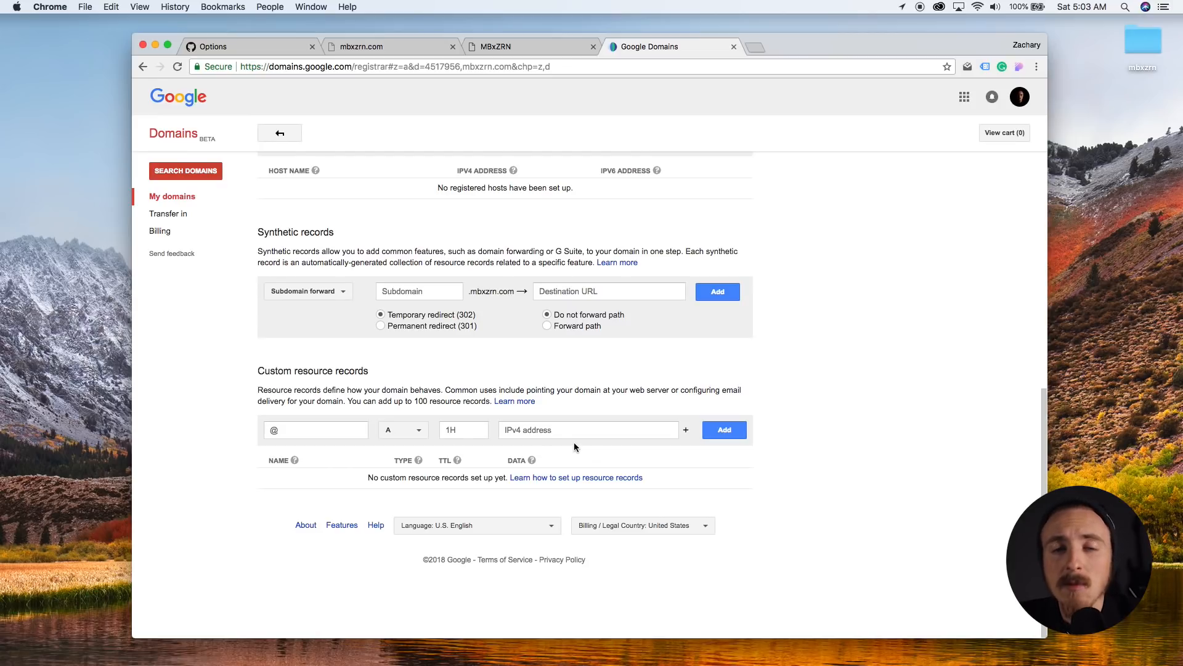
- Enter A-record IPs 185.199.108.153, 185.199.109.153 and 185.199.110.153 for mbxzrn.com
click(638, 434)
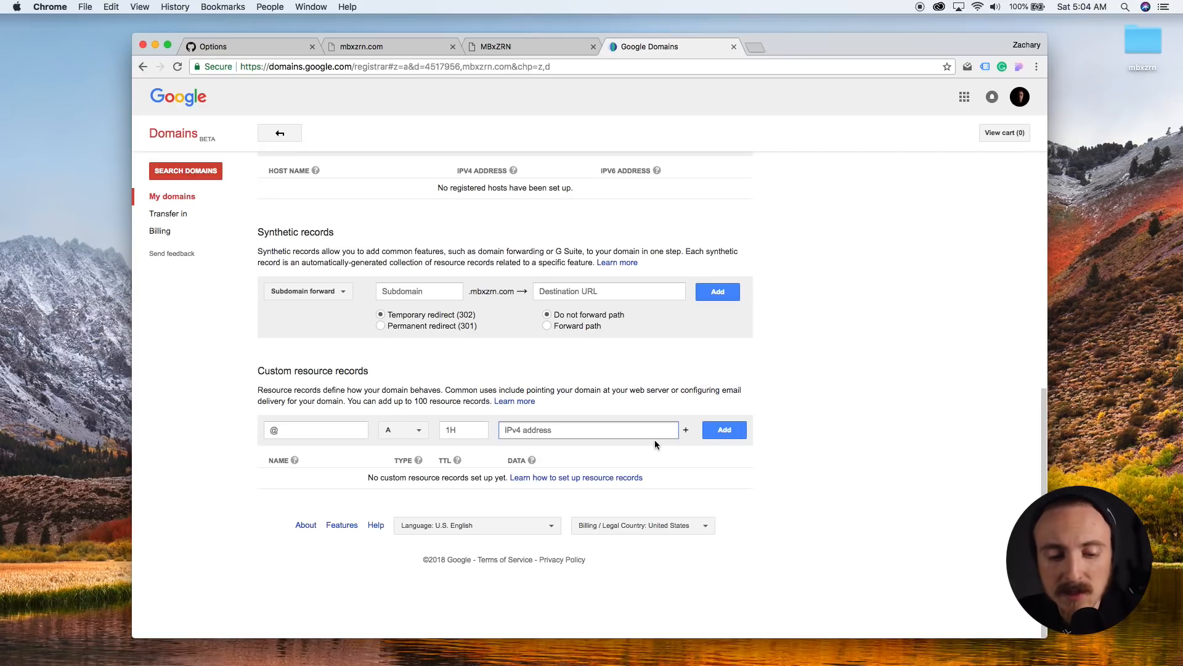
text(18)
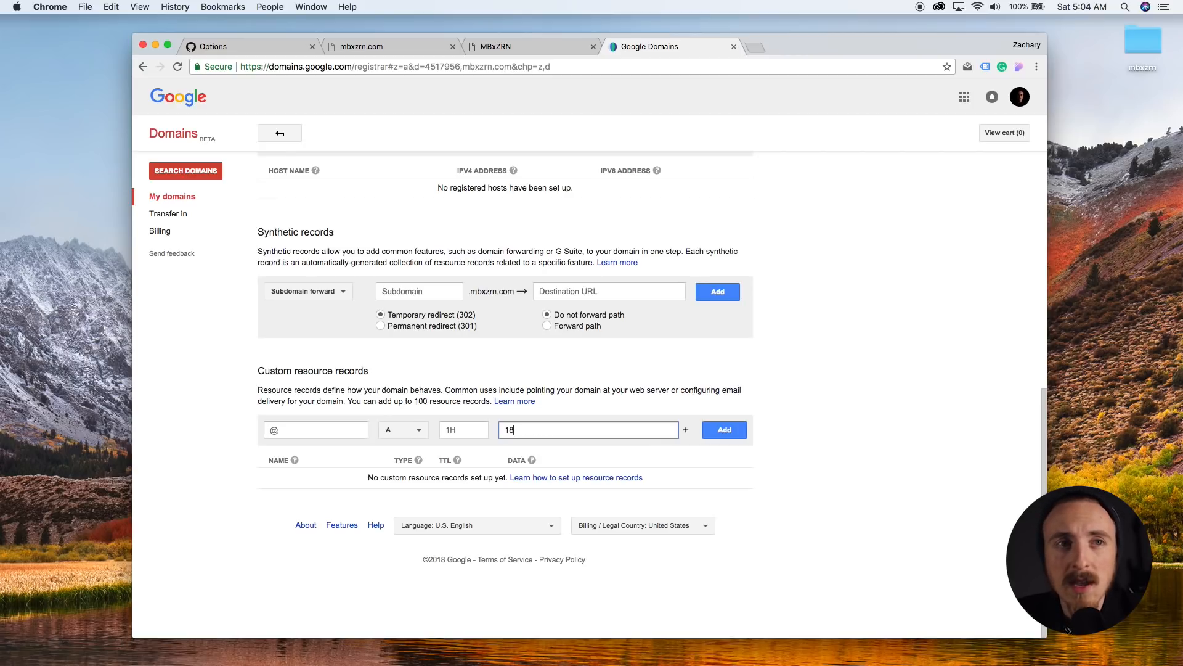
text(5.1)
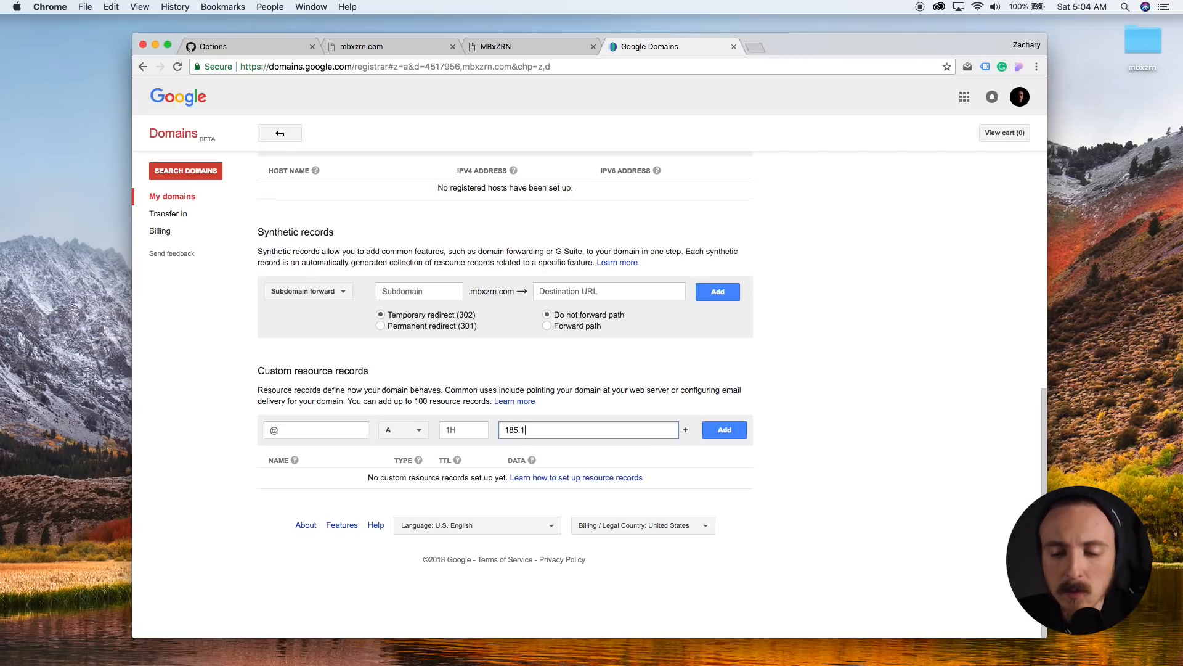
text(99.1)
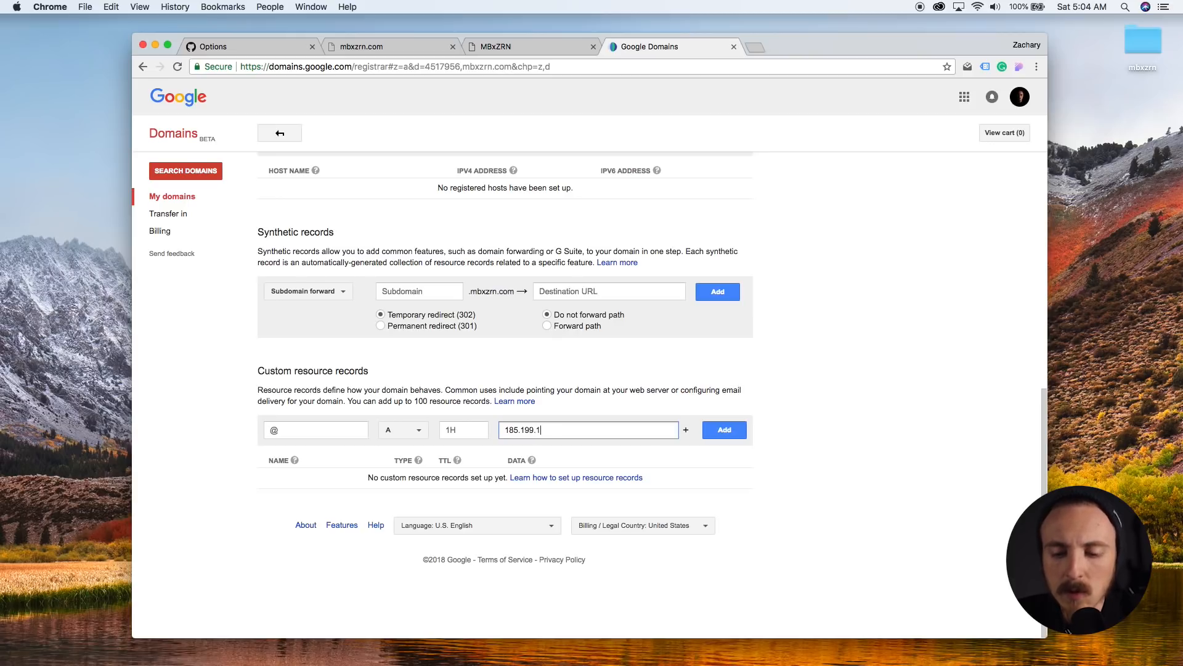
text(08.1)
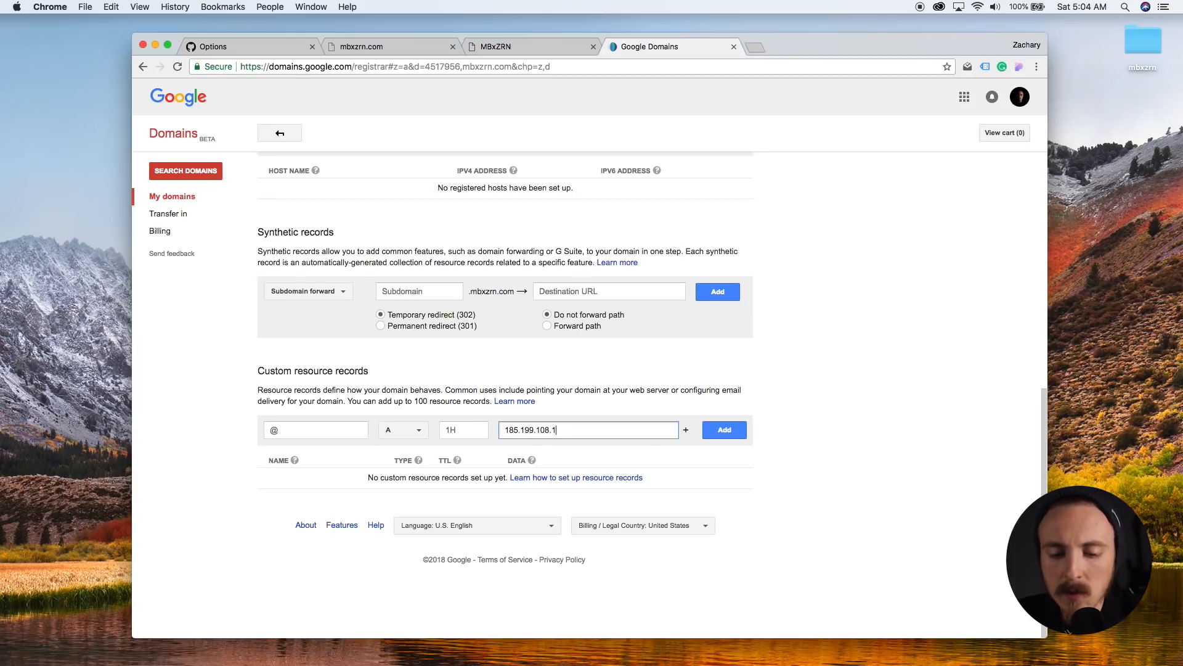
text(53)
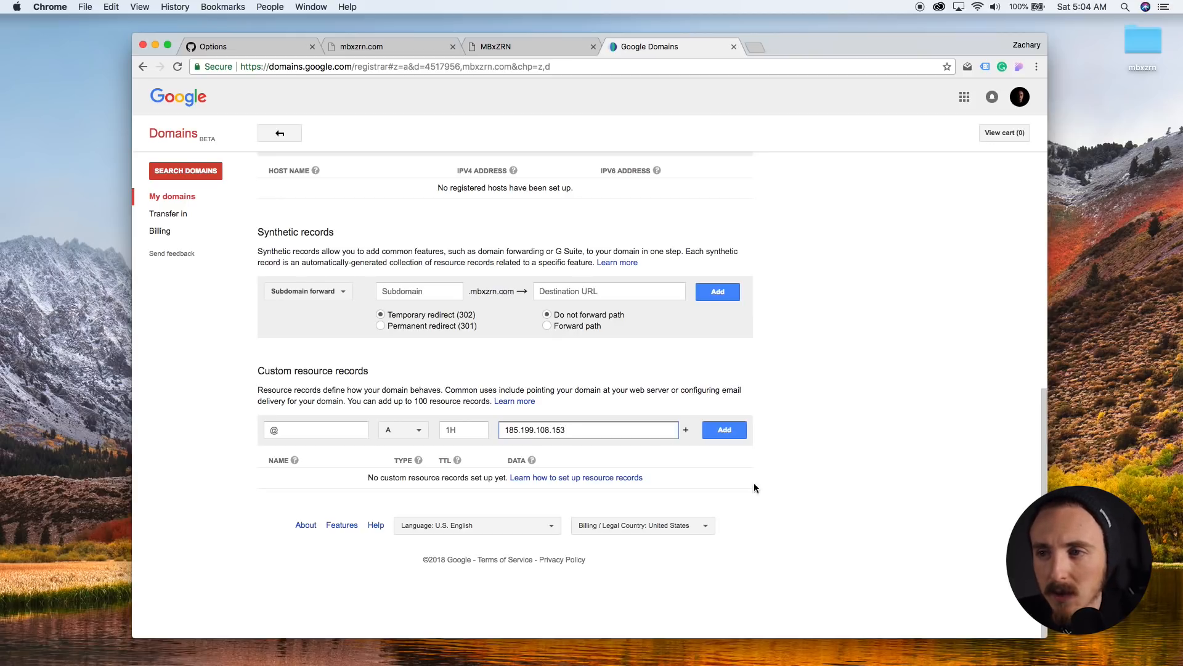
key(super+a)
key(super+c)
click(684, 429)
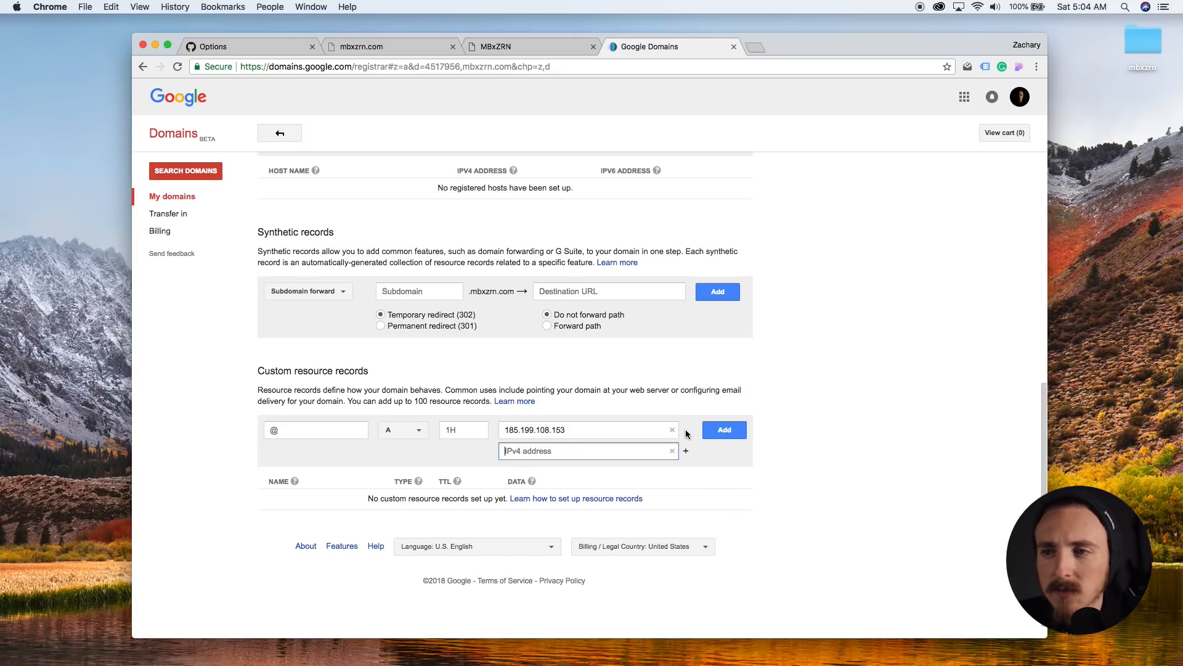
click(577, 449)
key(super+v)
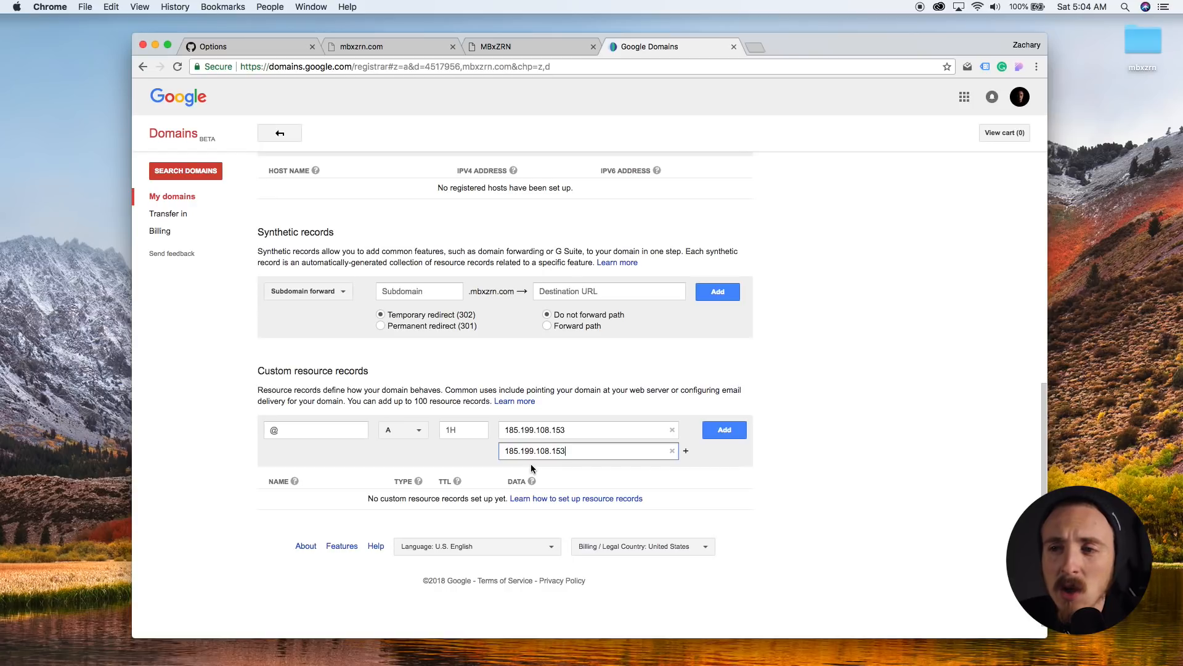
click(551, 451)
text(9)
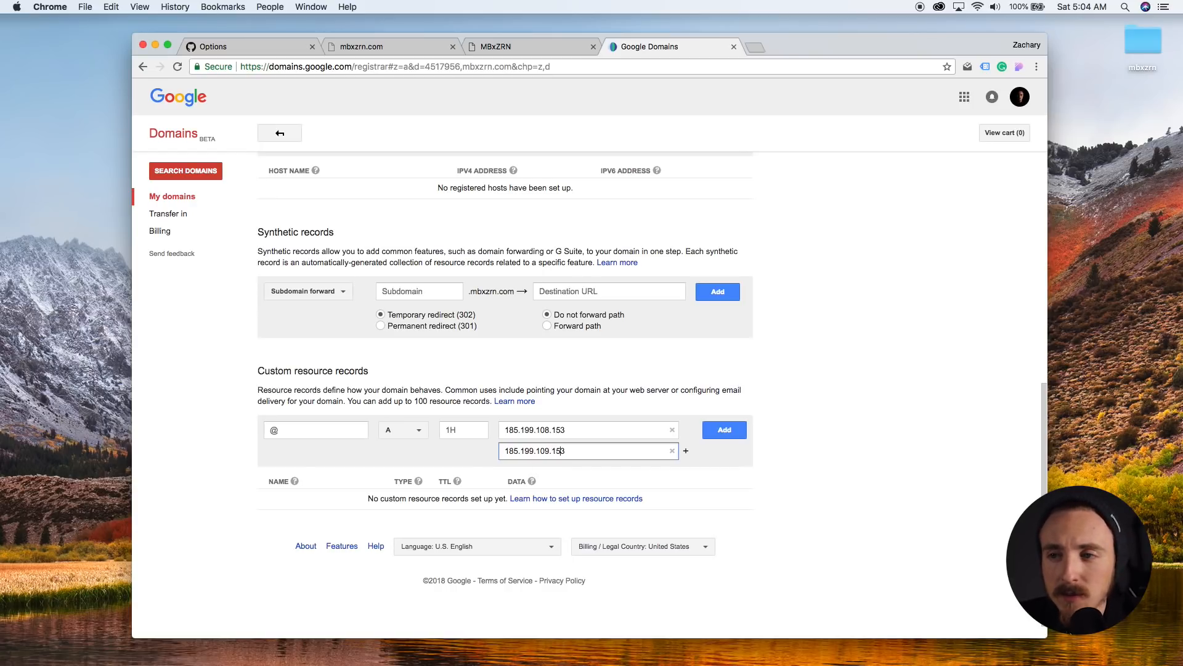
key(super+a)
click(685, 451)
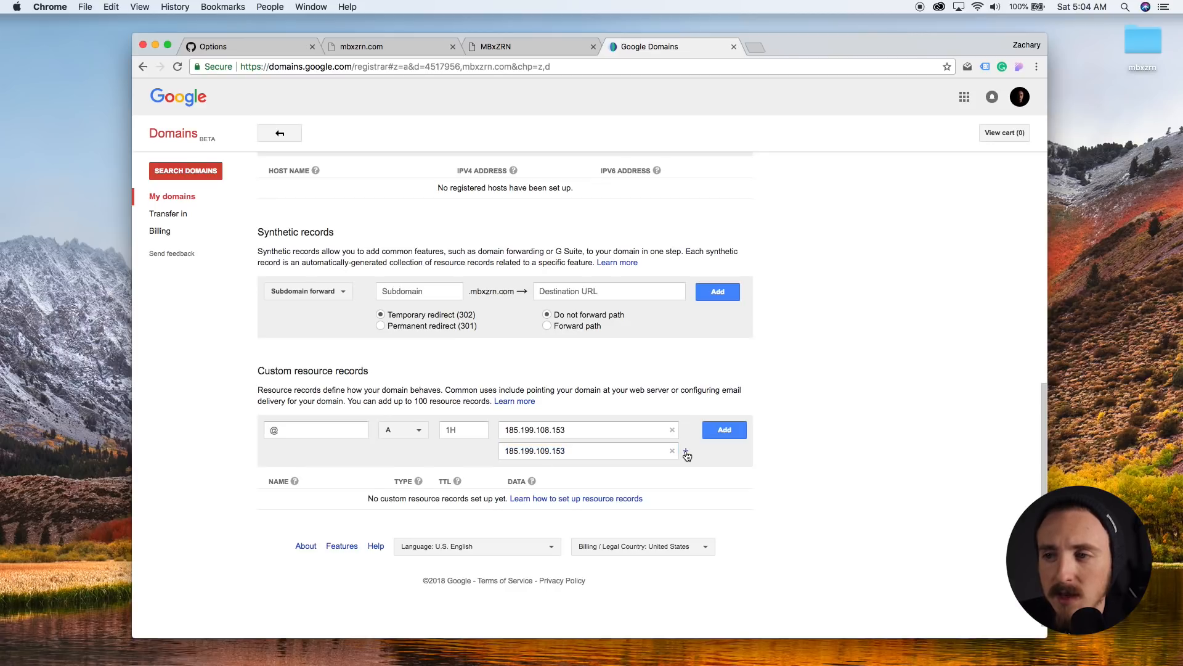
key(super+v)
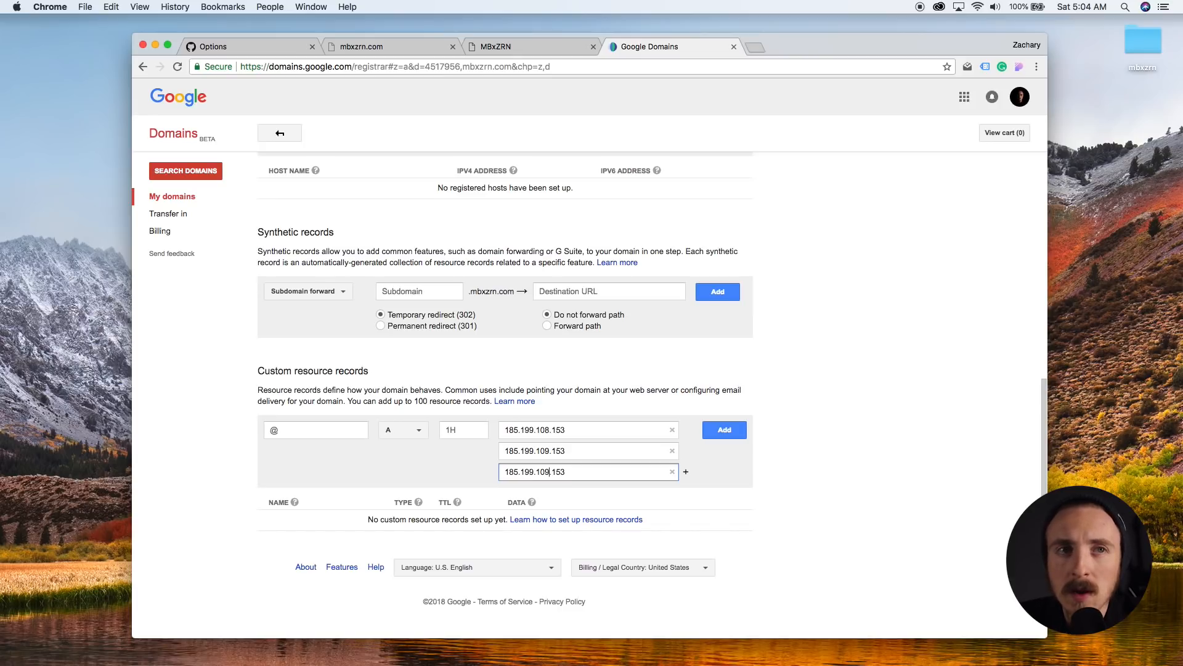
key(BackSpace)
key(BackSpace)
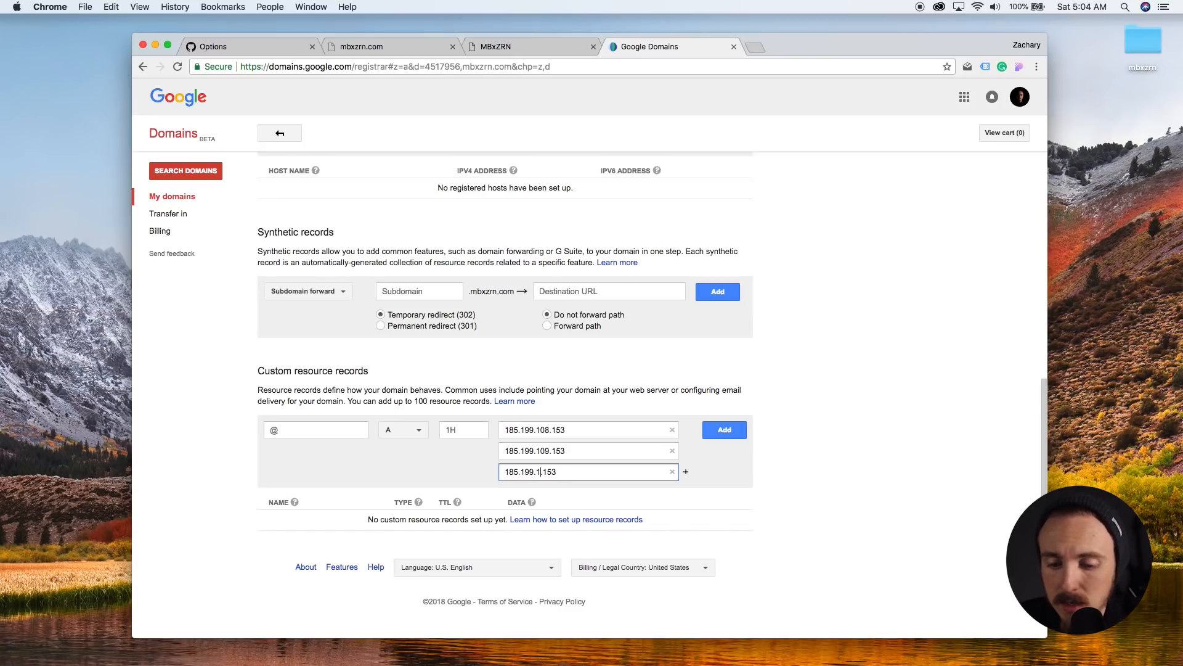
text(10.1)
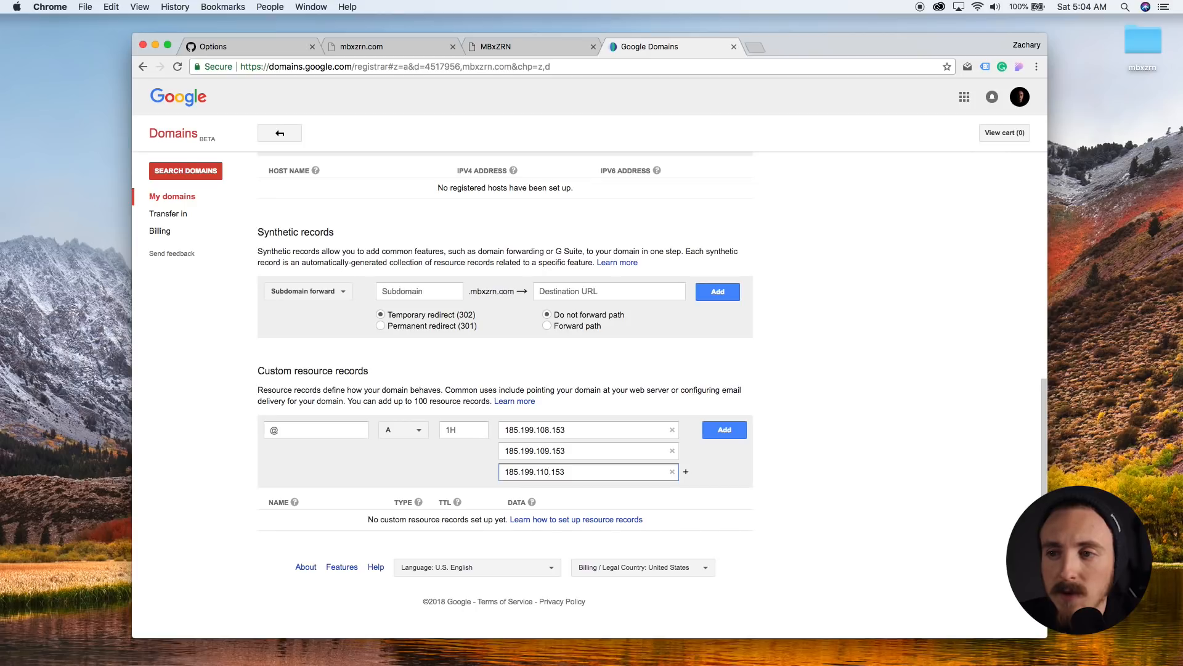
- Add 185.199.111.153, set the TTL to 1m, save the A record, and return to GitHub settings
click(685, 471)
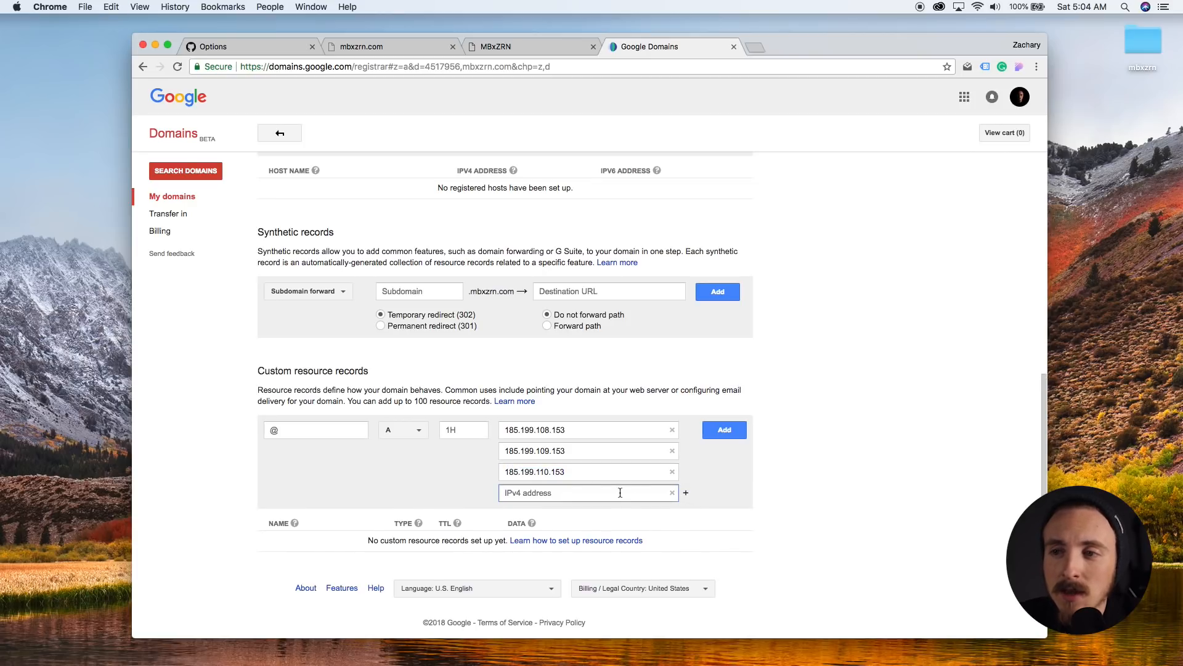
key(super+v)
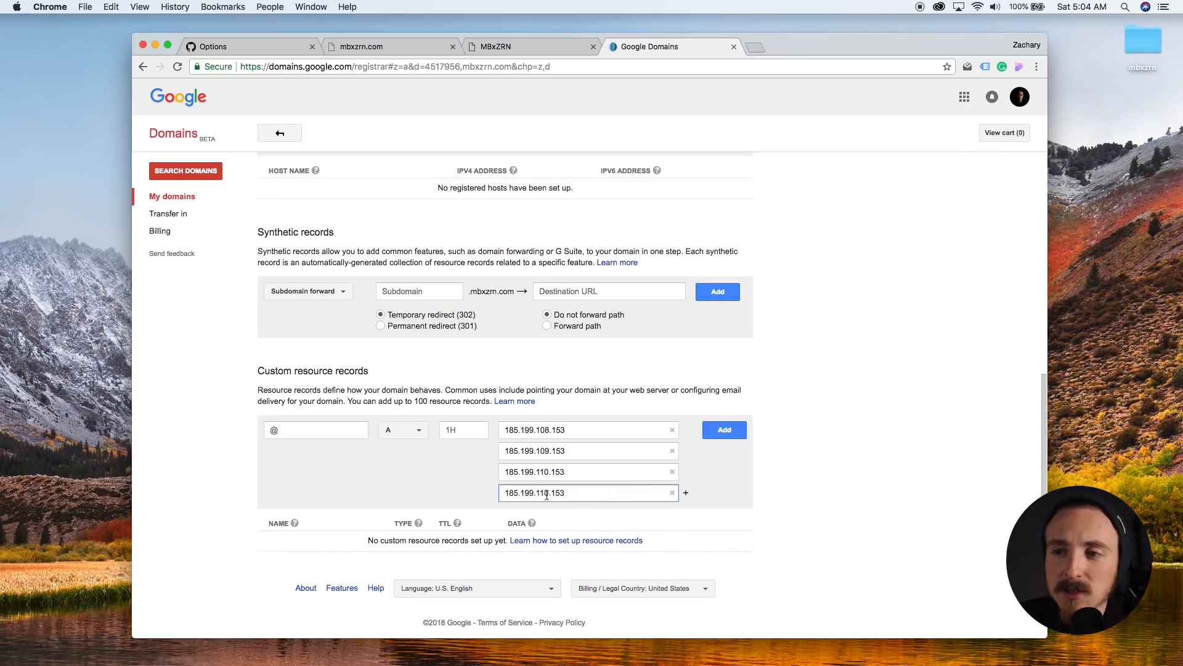
key(BackSpace)
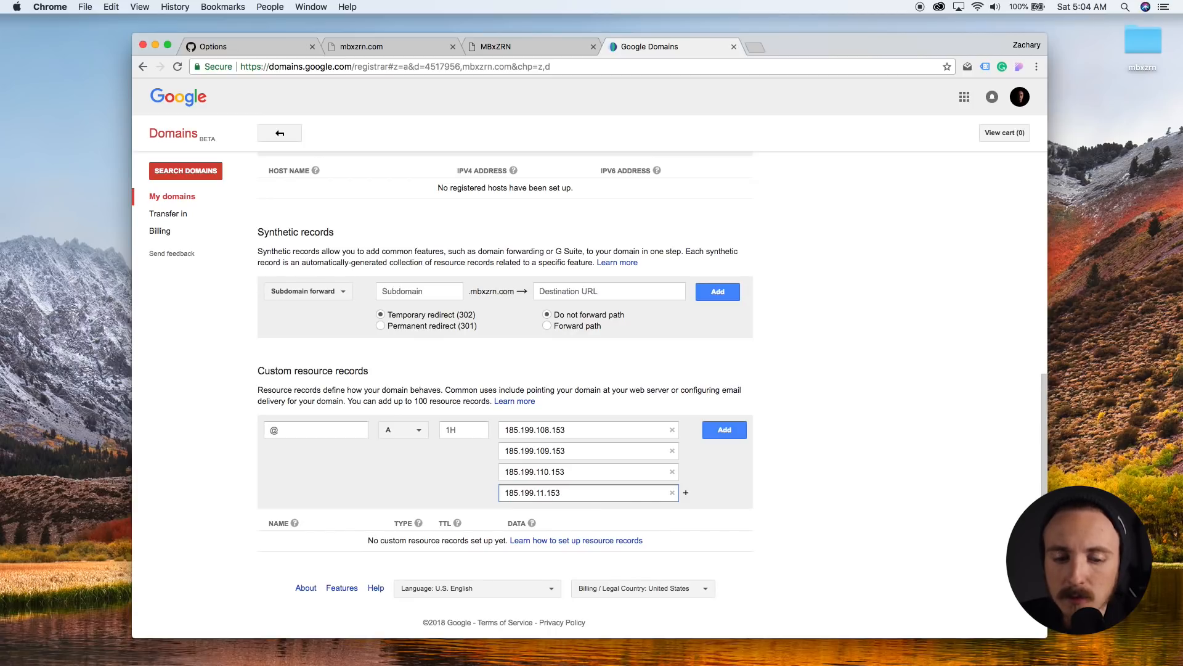
text(1)
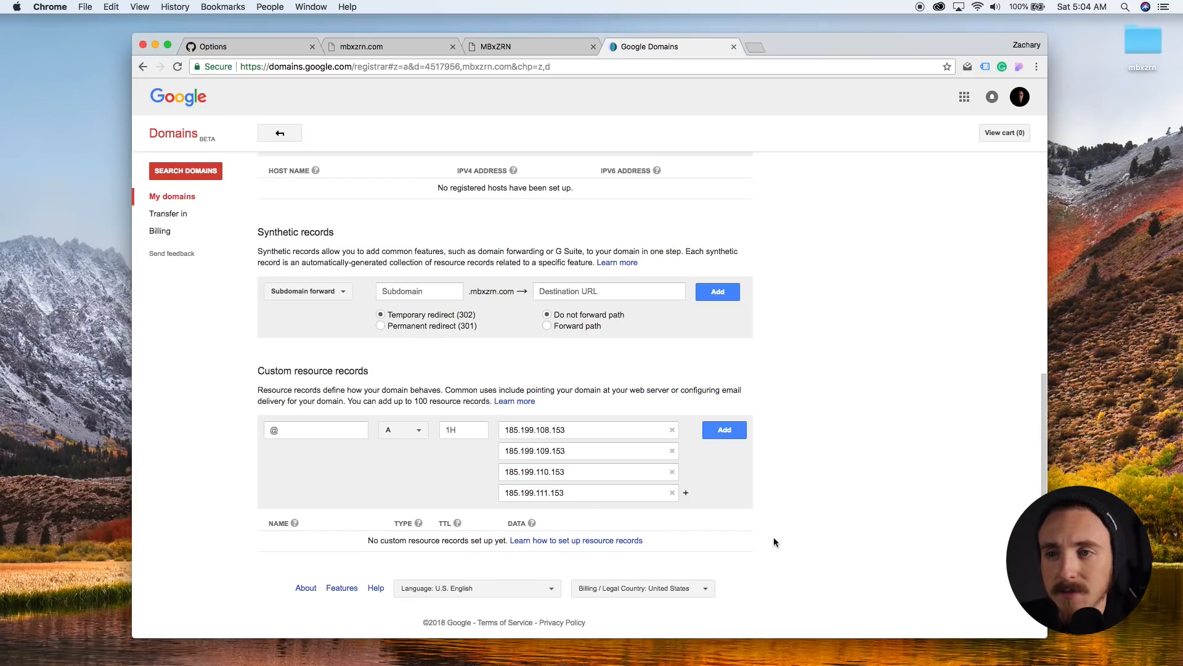
click(448, 430)
text(1m)
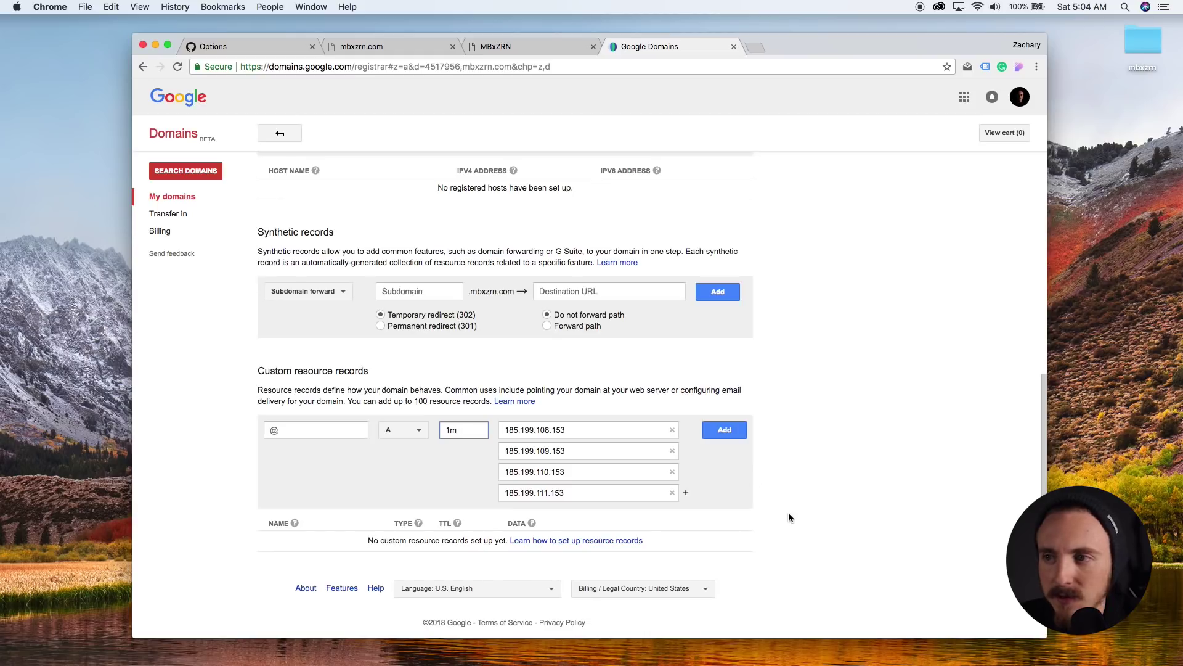
click(751, 445)
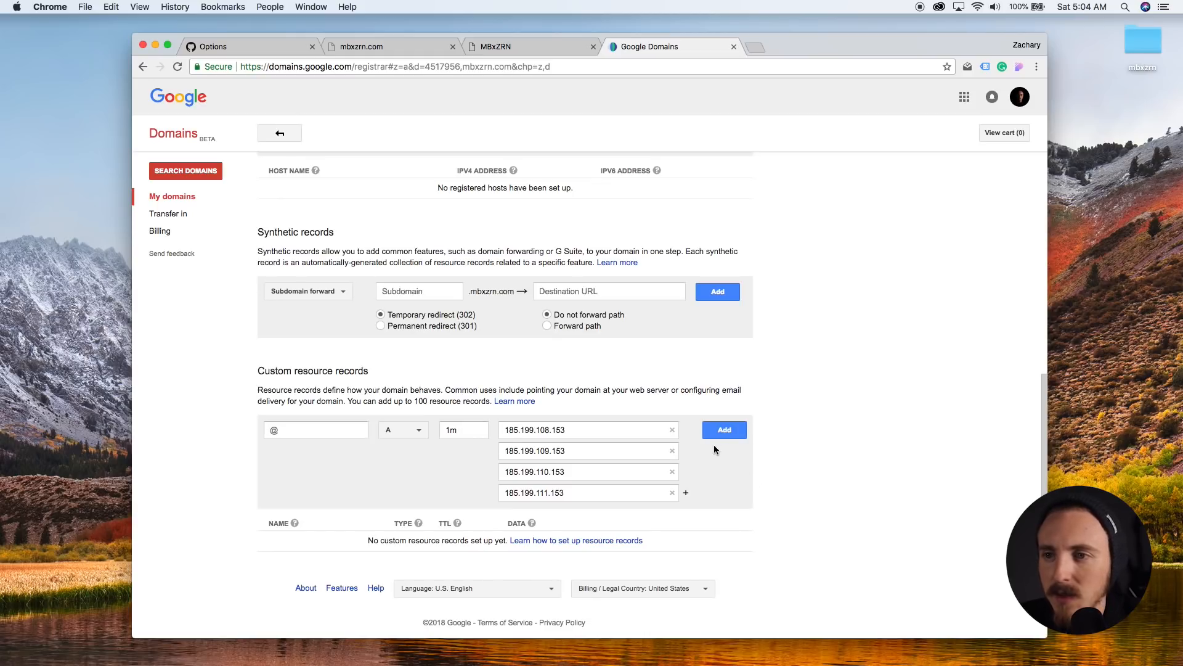
click(730, 431)
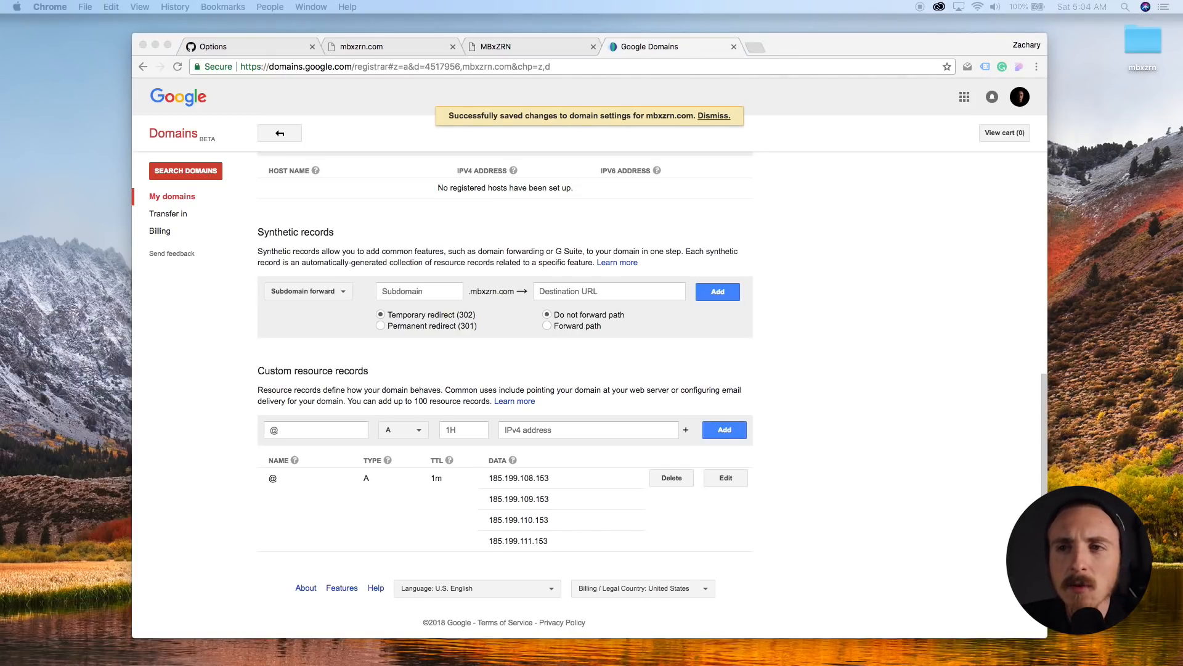
click(277, 41)
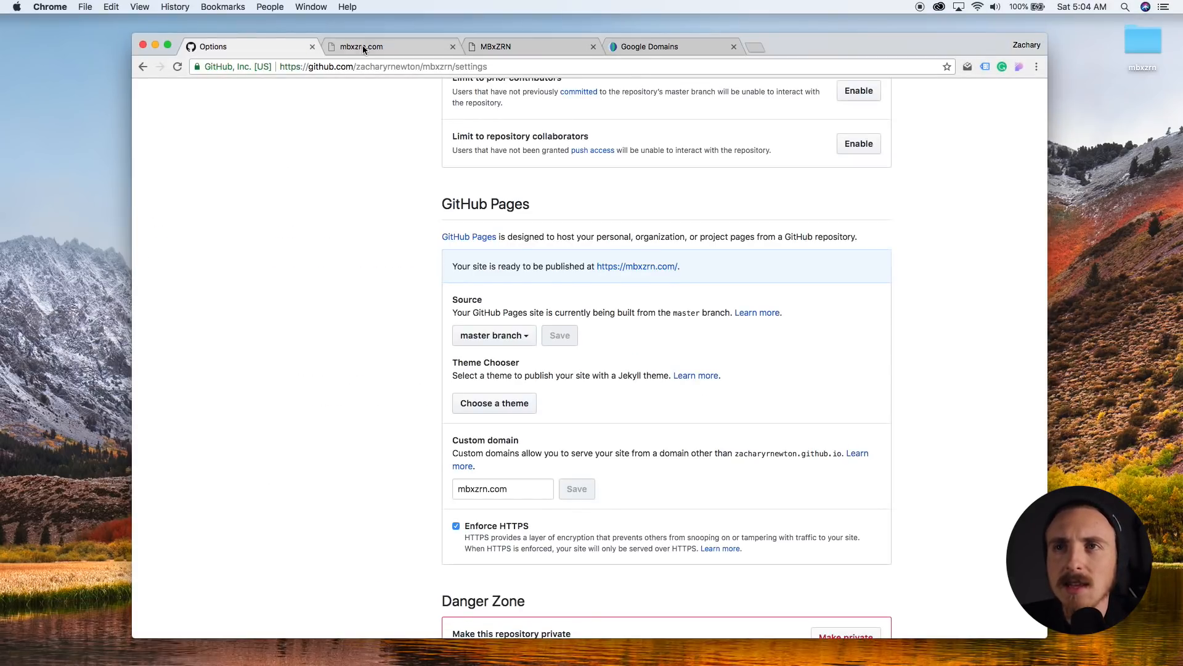
- Reload Pages settings, clear the custom domain field and save to reset it
key(super+r)
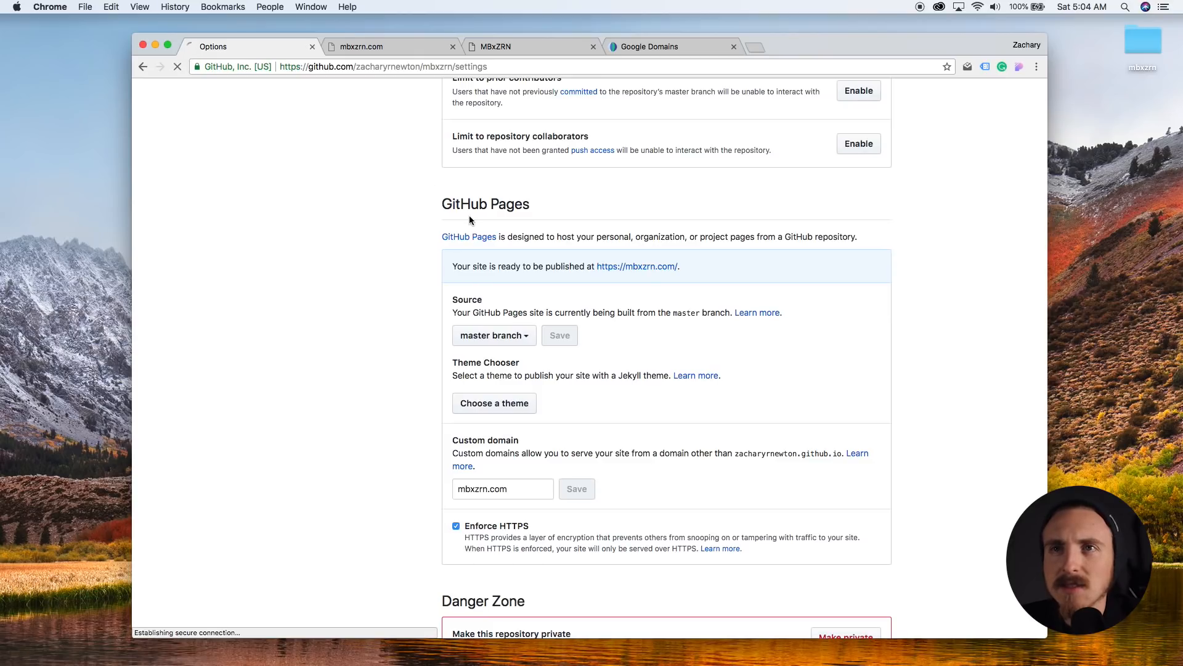
scroll(572, 344, down, 5)
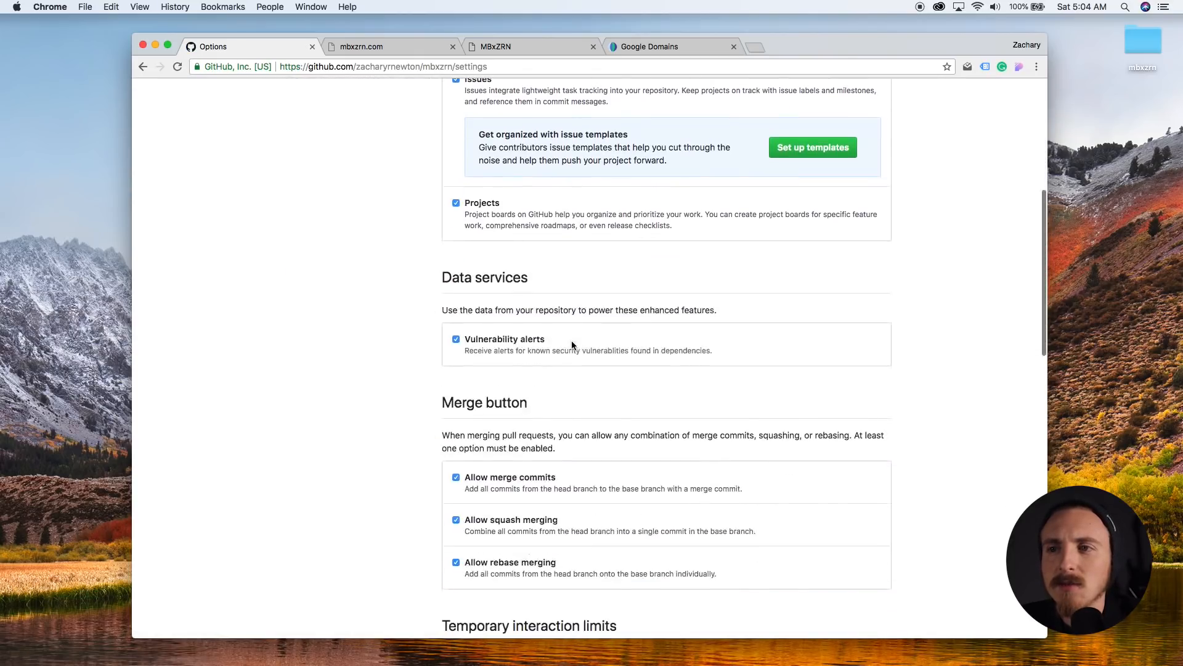
scroll(571, 343, down, 3)
scroll(571, 344, down, 3)
scroll(571, 344, down, 4)
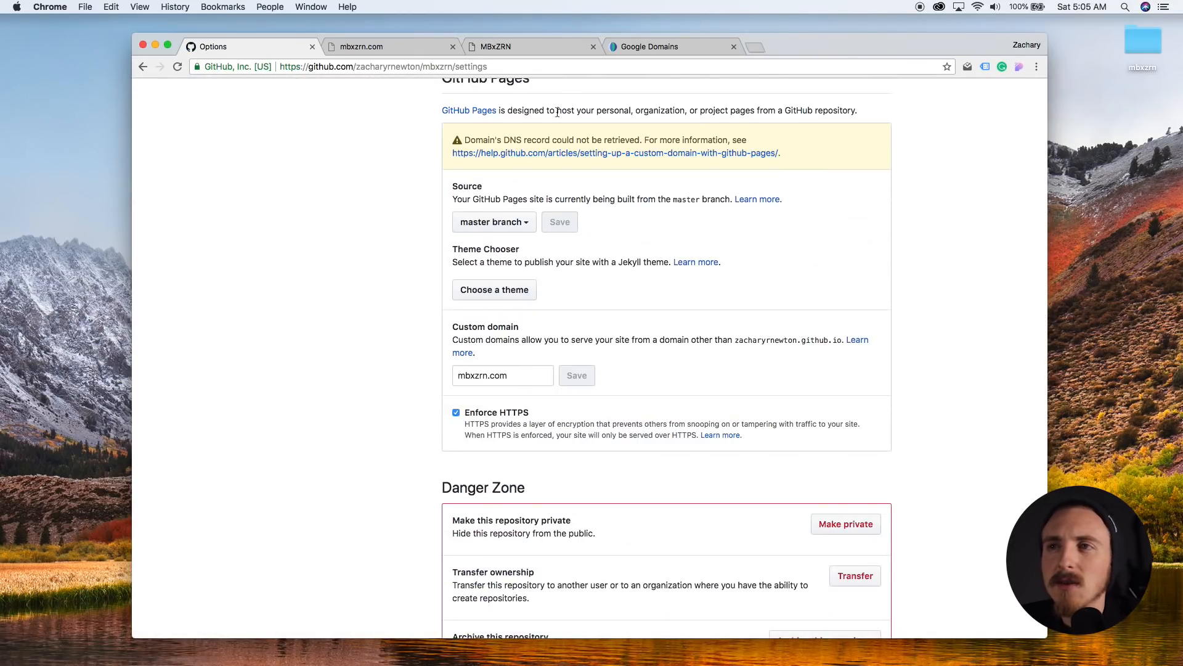
click(504, 375)
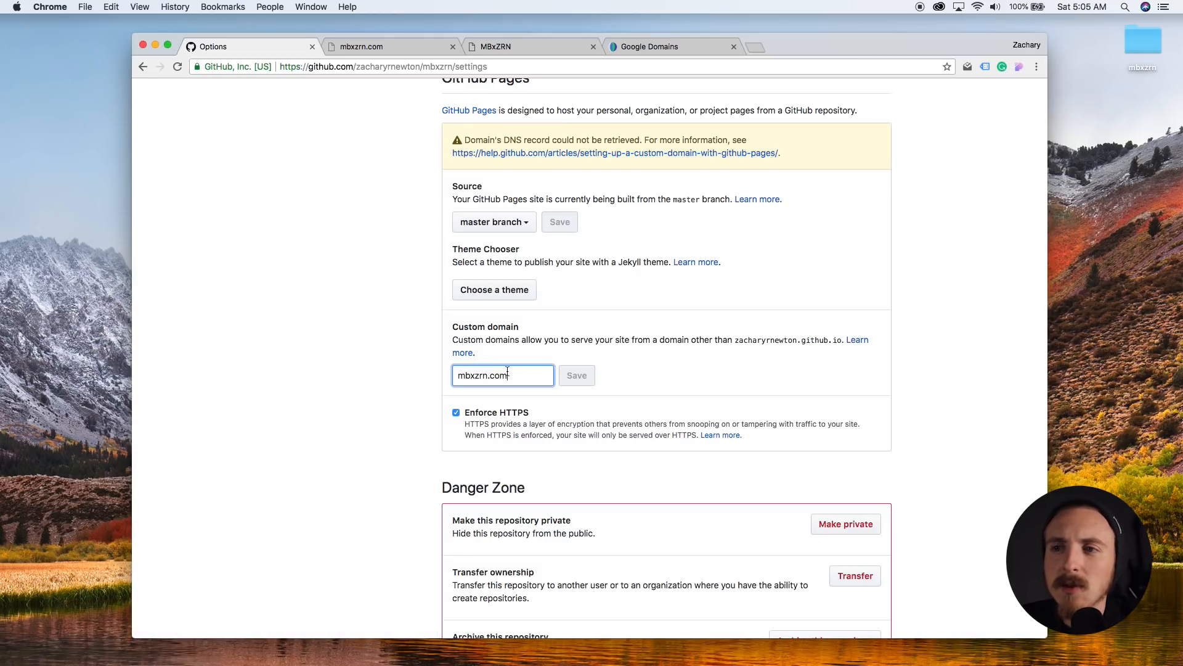
key(super+a)
key(super+c)
key(BackSpace)
click(579, 376)
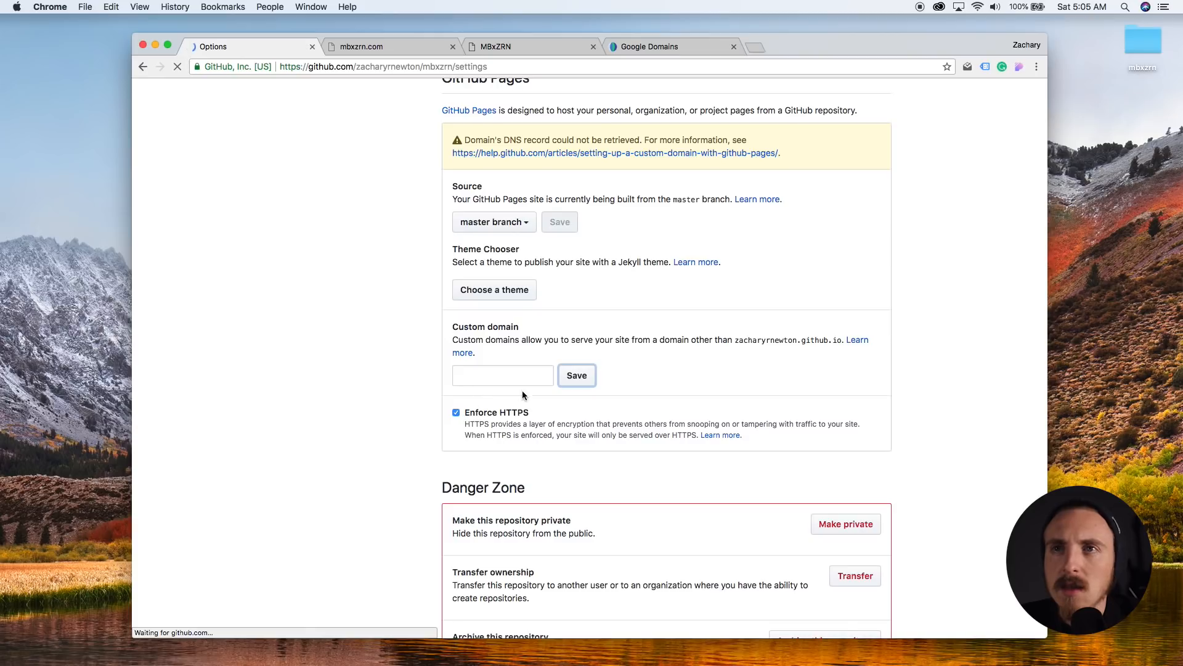
scroll(508, 432, down, 15)
scroll(508, 432, down, 4)
scroll(508, 432, down, 5)
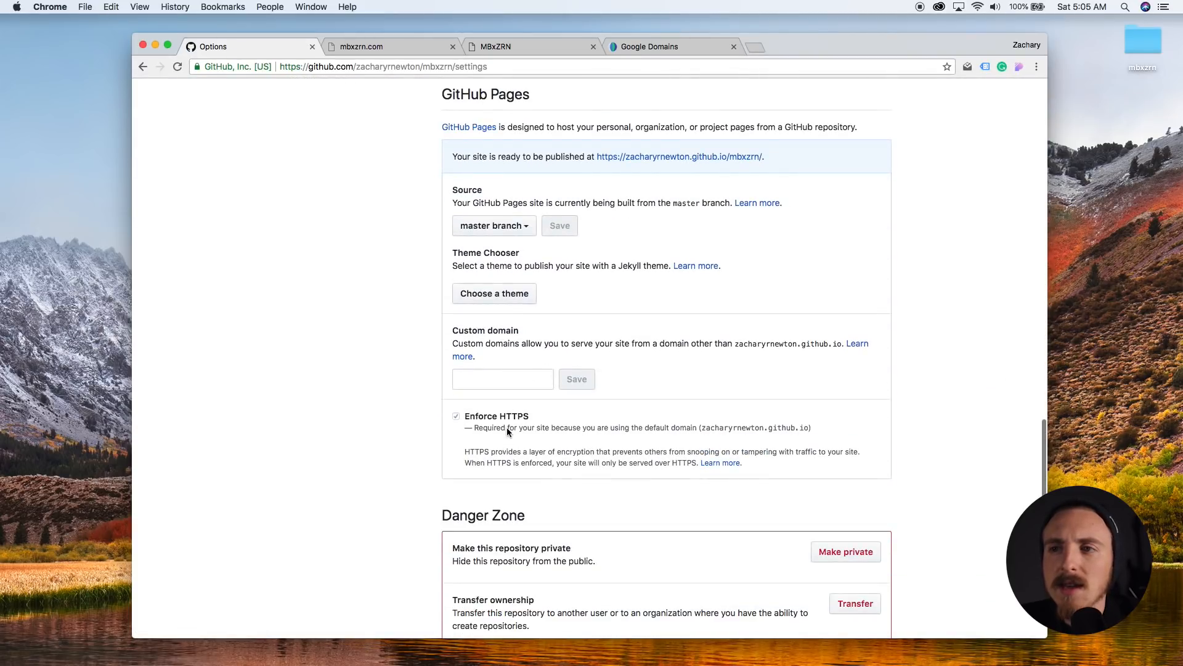
- Re-enter mbxzrn.com as the custom domain and save, clearing the DNS warning
click(507, 379)
key(super+v)
click(578, 379)
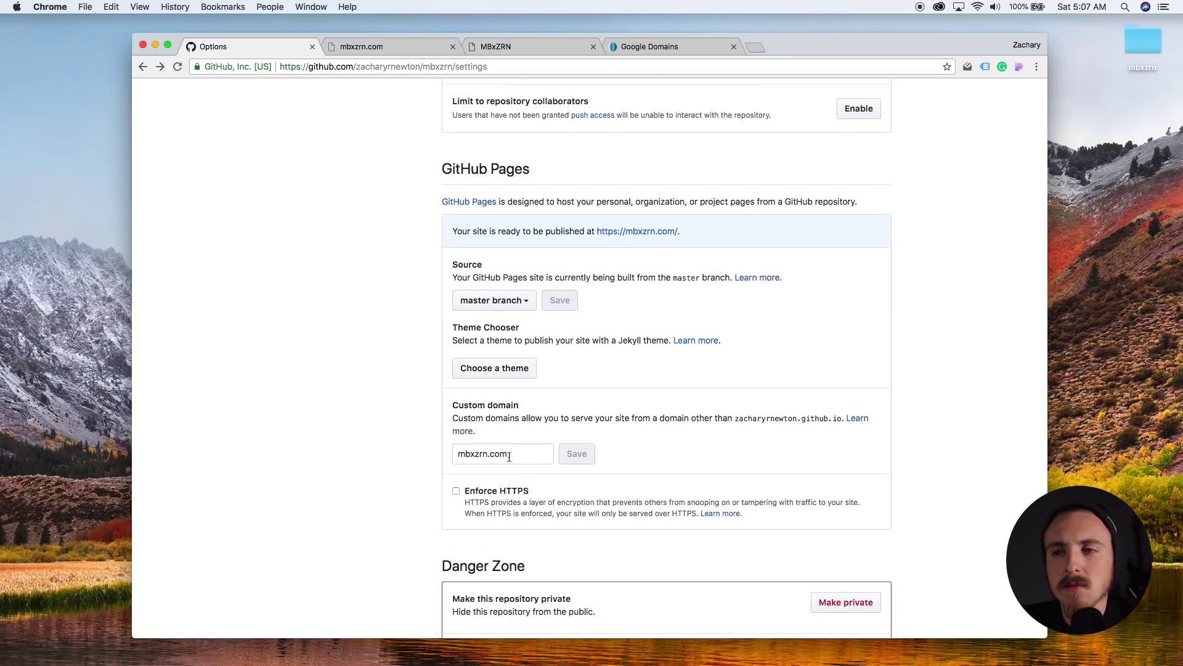
click(519, 453)
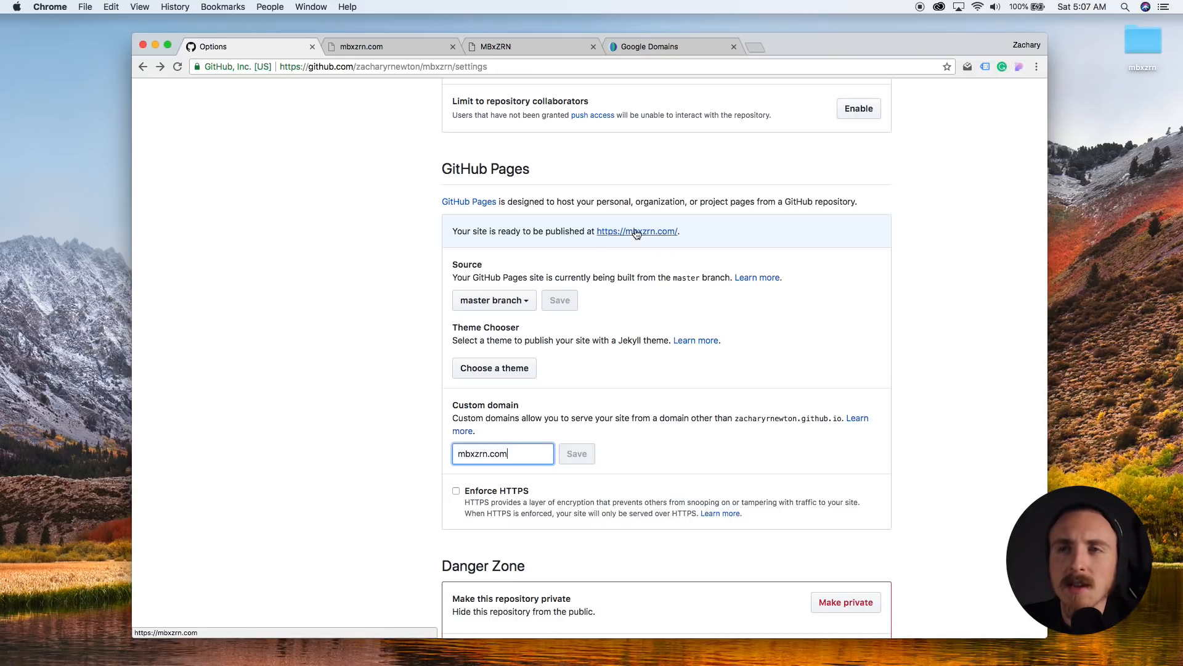
click(636, 233)
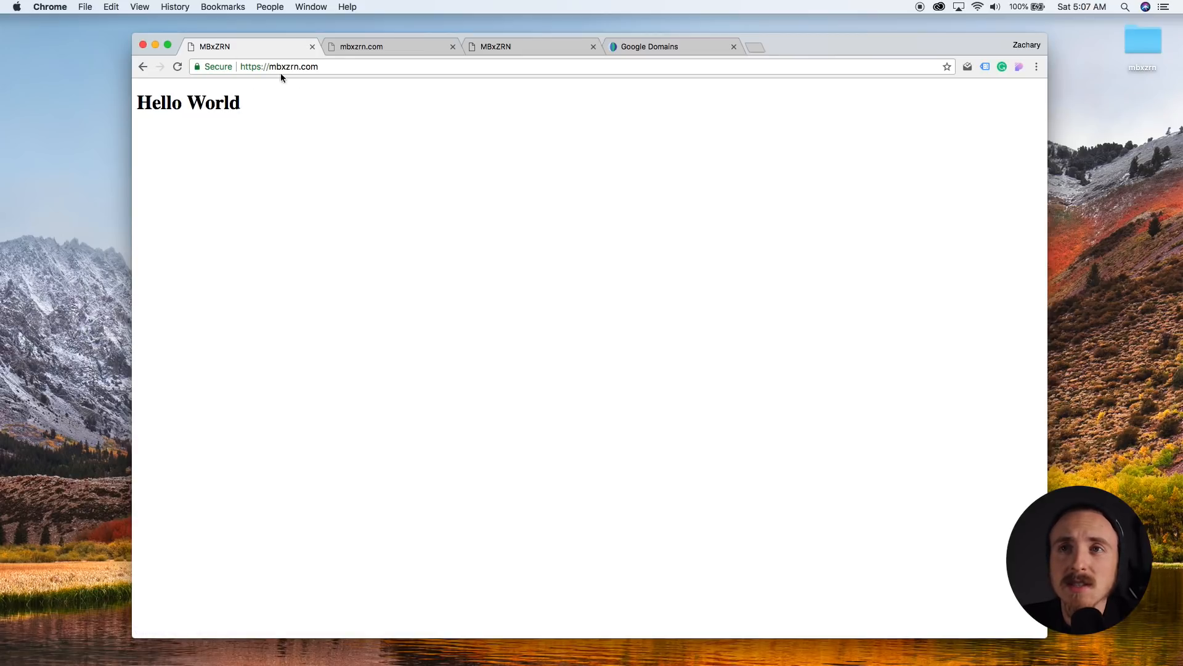
click(144, 65)
scroll(405, 370, down, 2)
scroll(403, 372, down, 4)
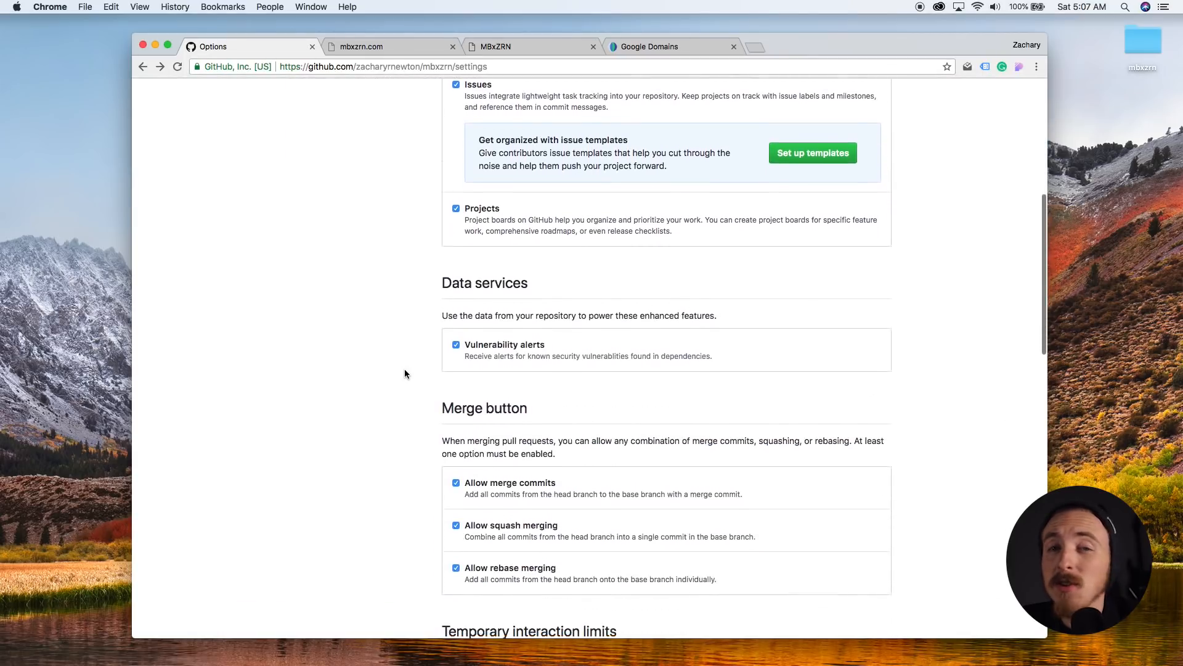
scroll(405, 373, down, 2)
scroll(404, 372, down, 2)
scroll(404, 373, down, 3)
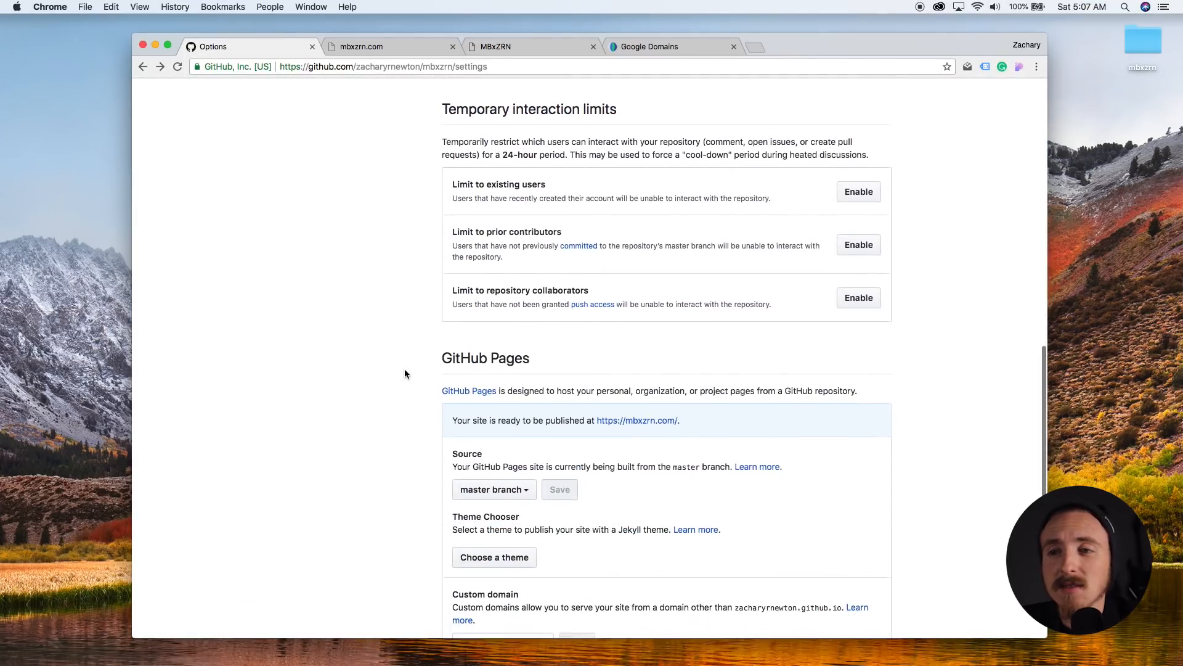
scroll(403, 373, down, 4)
scroll(404, 372, down, 2)
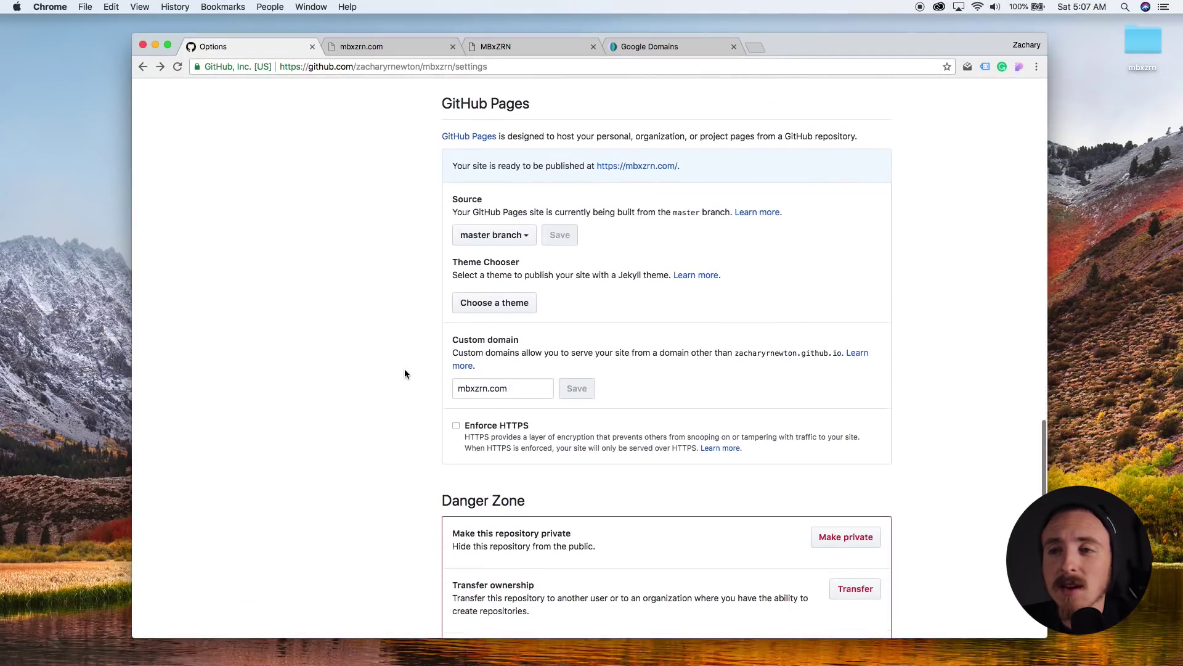
- Turn on Enforce HTTPS for the mbxzrn.com Pages site
click(458, 422)
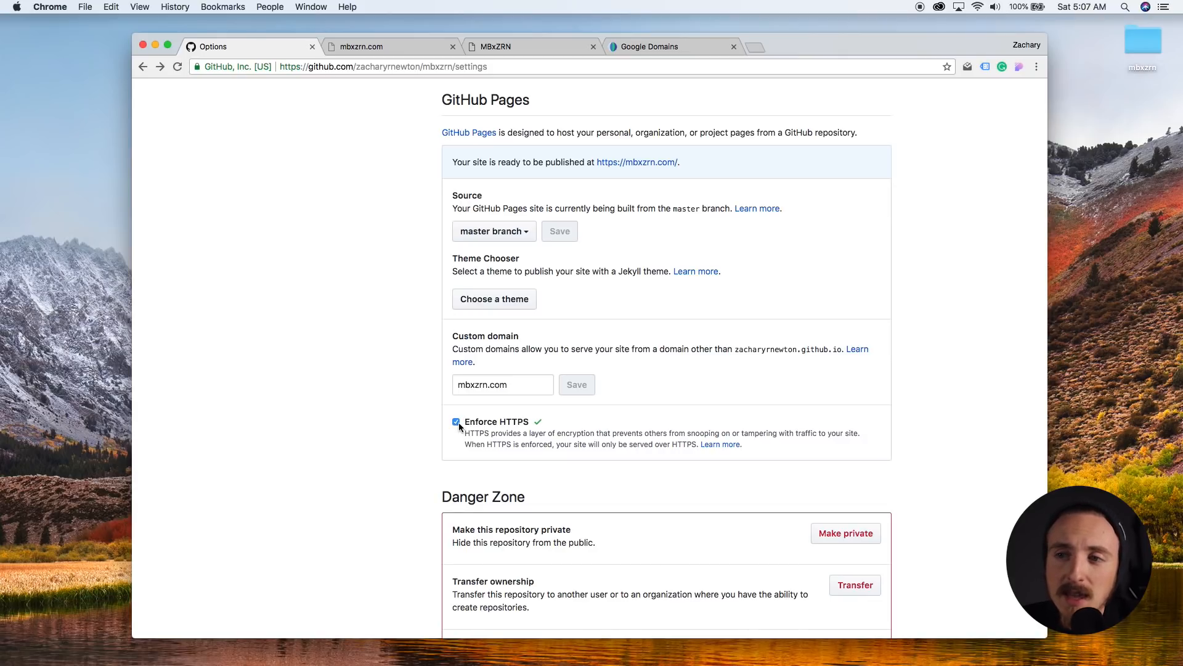